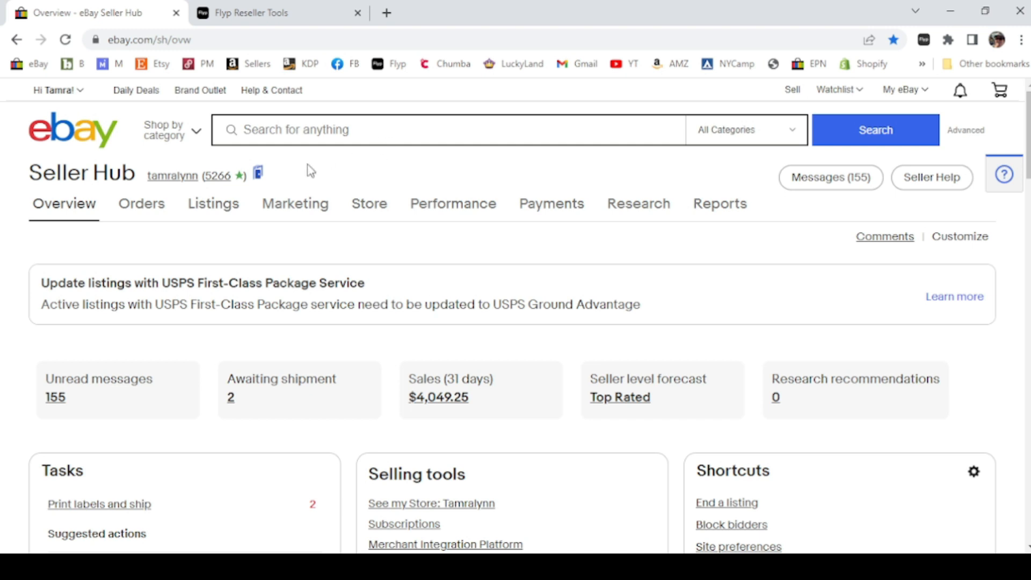
Open Promotions in Seller Hub marketing and start creating a new Sale event + markdown promotion
mouse_move(285, 207)
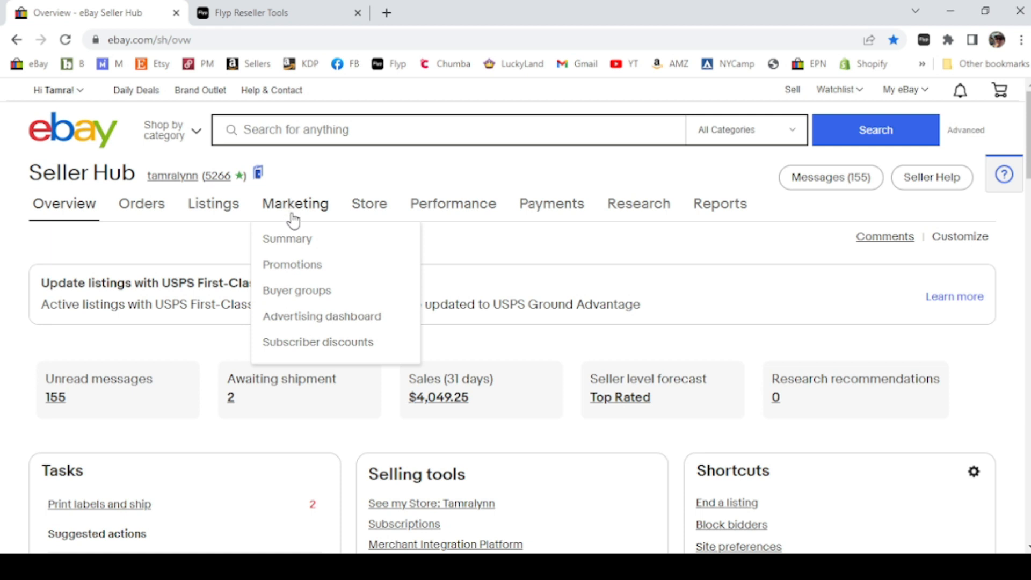
click(298, 266)
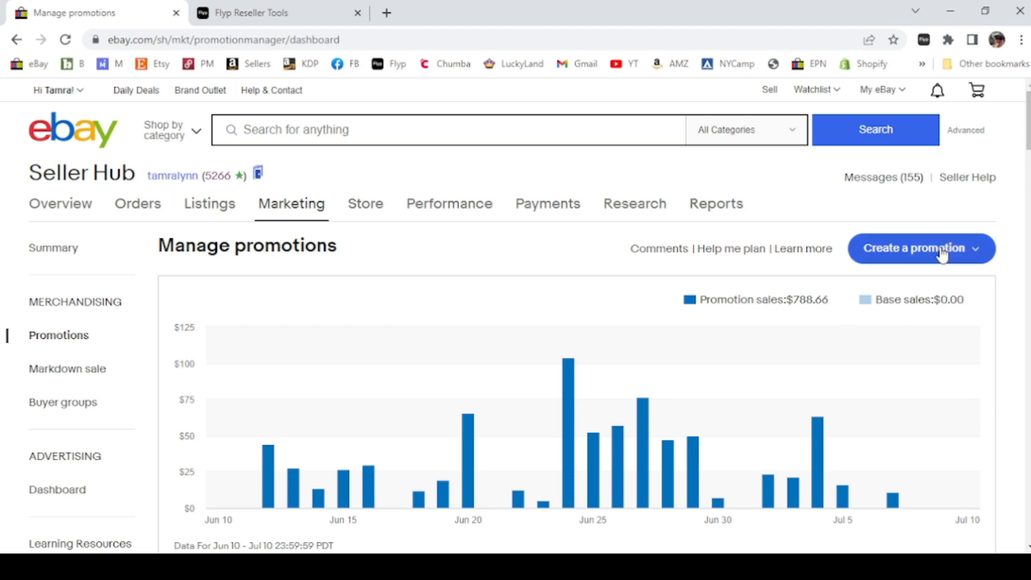
scroll(955, 354, down, 8)
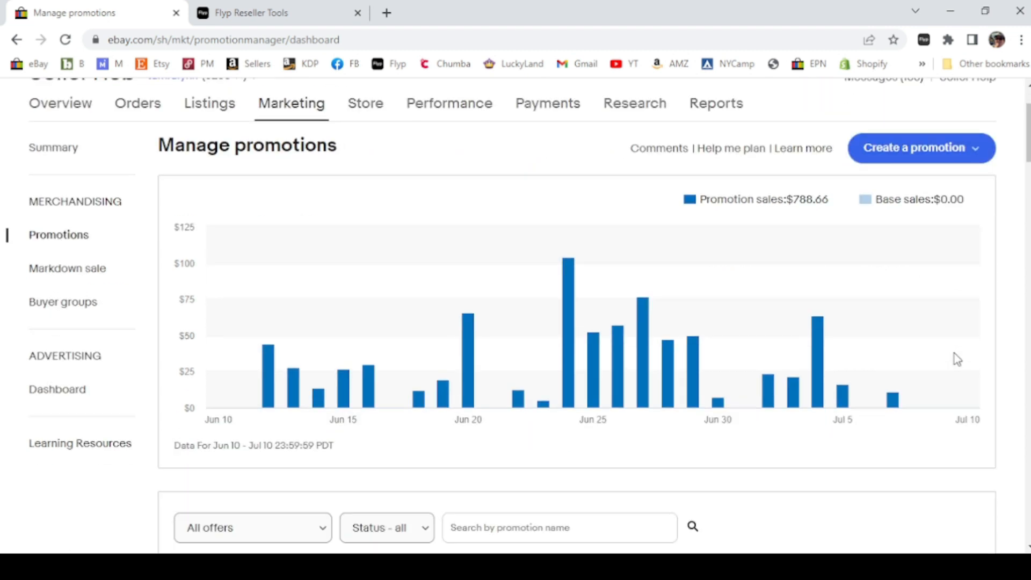
scroll(956, 359, down, 1)
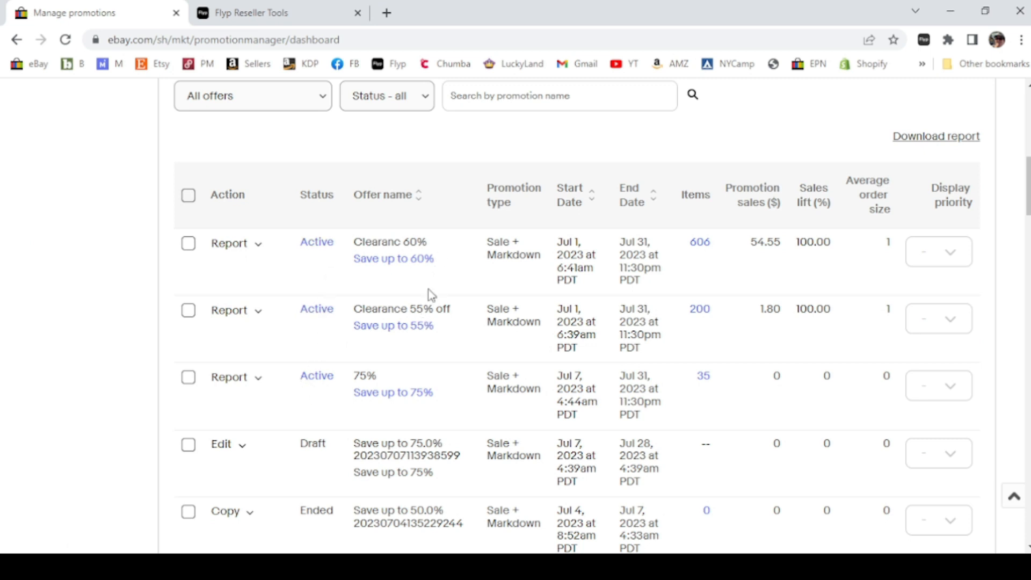
scroll(684, 405, up, 5)
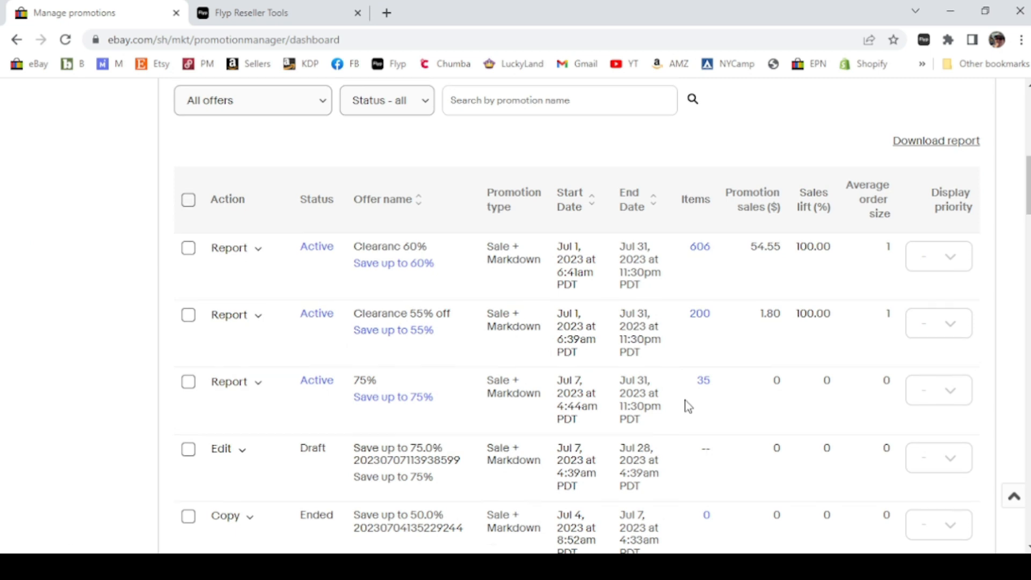
scroll(1009, 228, up, 3)
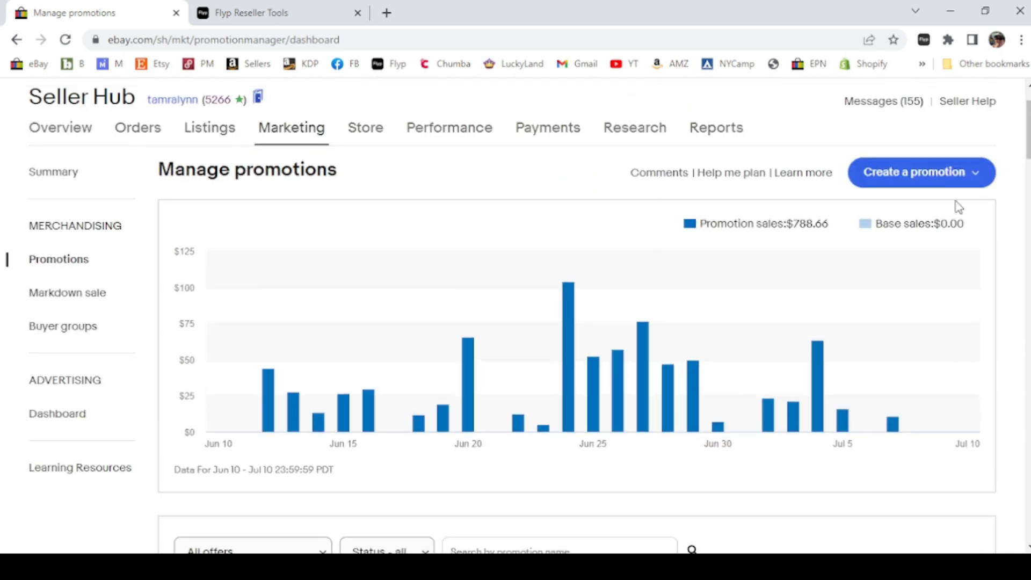
click(906, 173)
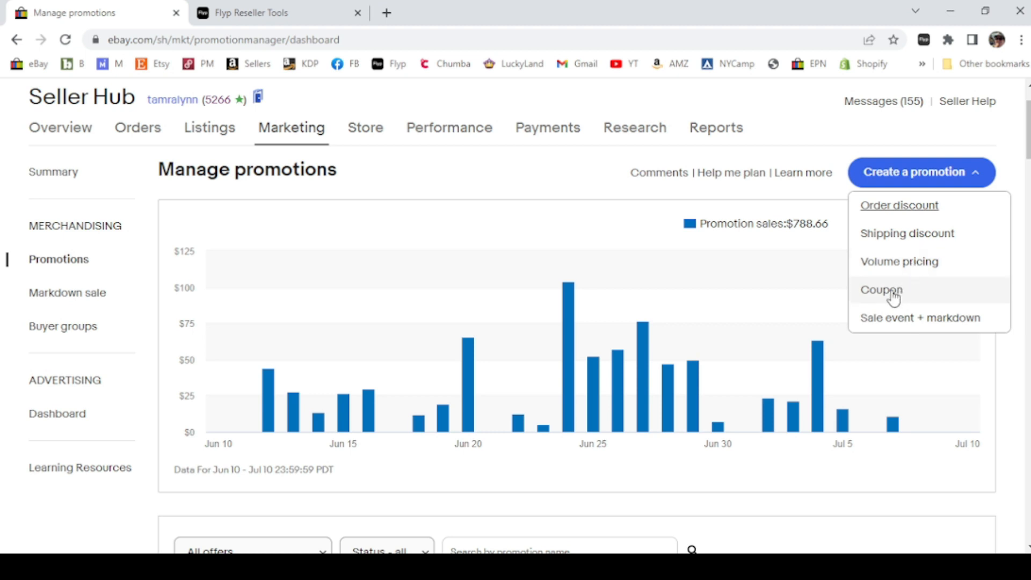
click(910, 320)
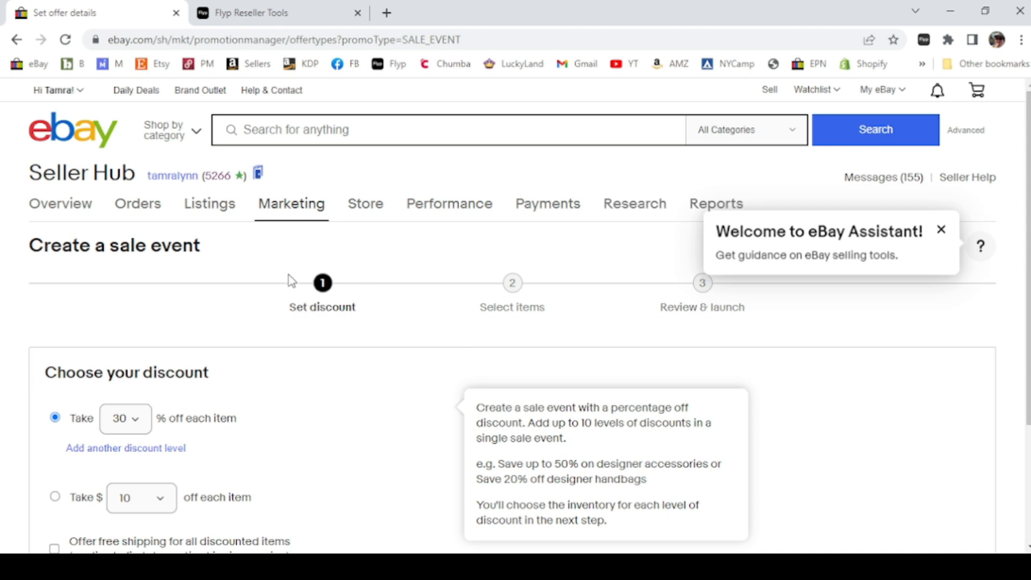
Set the sale event discount to 10% off each item and proceed to item selection
scroll(3, 414, down, 1)
scroll(2, 414, down, 1)
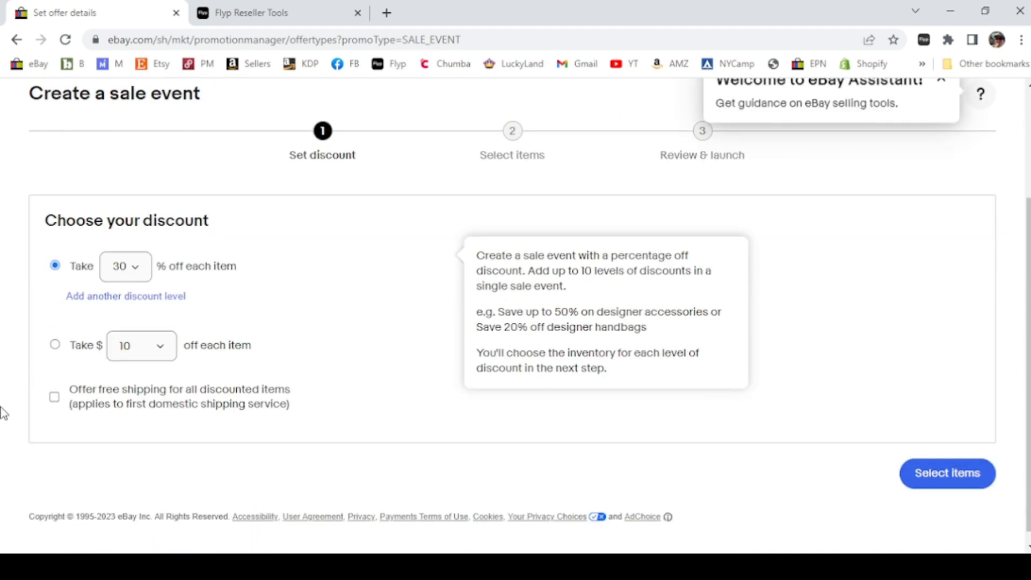
scroll(260, 241, up, 1)
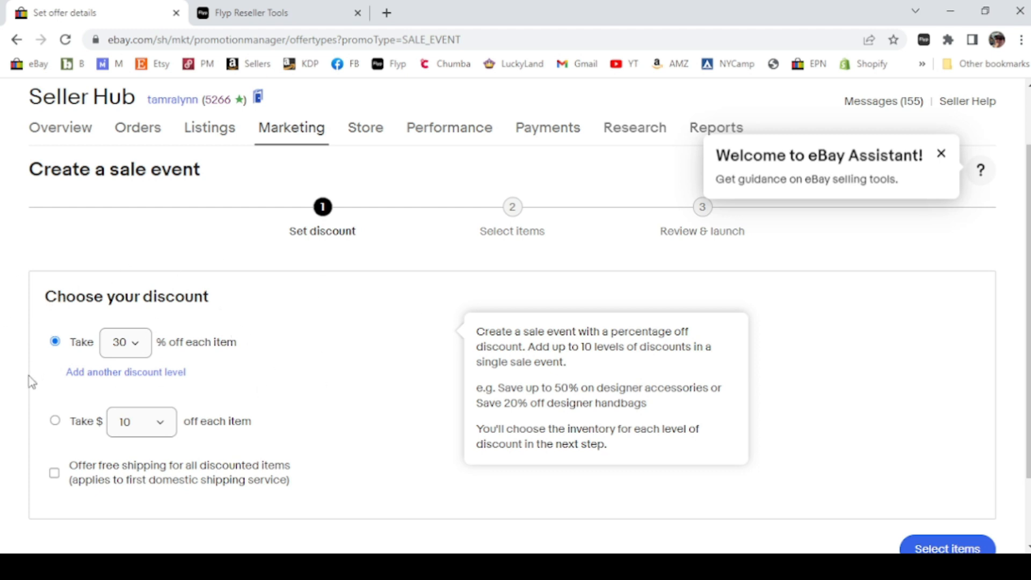
scroll(32, 383, down, 1)
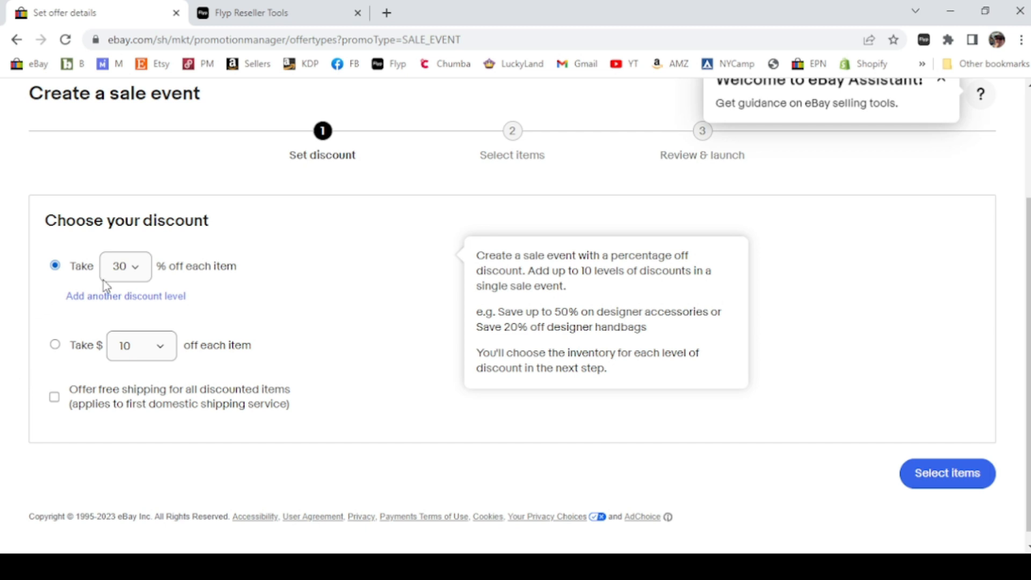
click(136, 273)
click(119, 363)
click(961, 479)
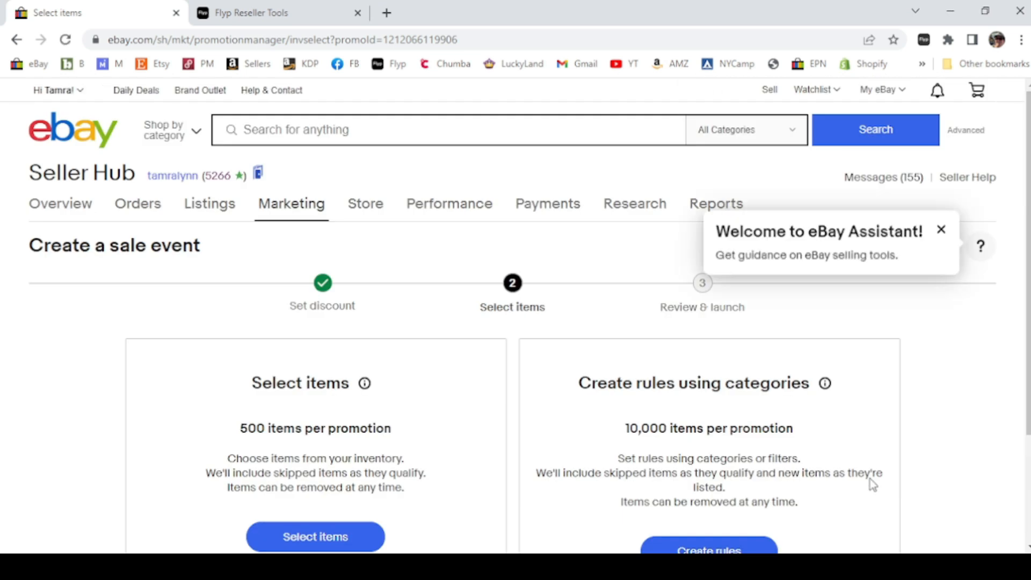
Choose to create rules using categories and switch the category picker to store categories
scroll(505, 473, down, 3)
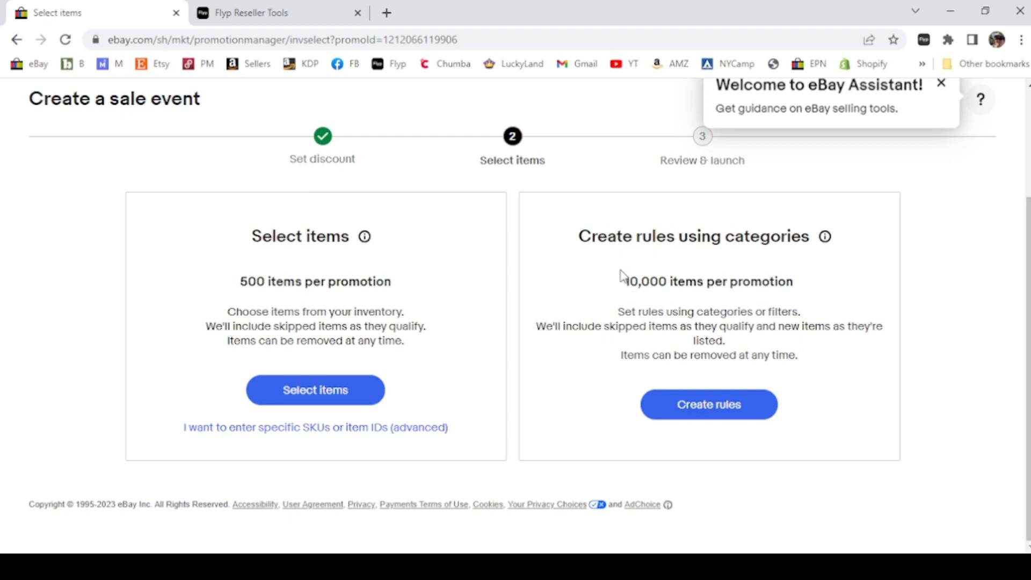
click(721, 407)
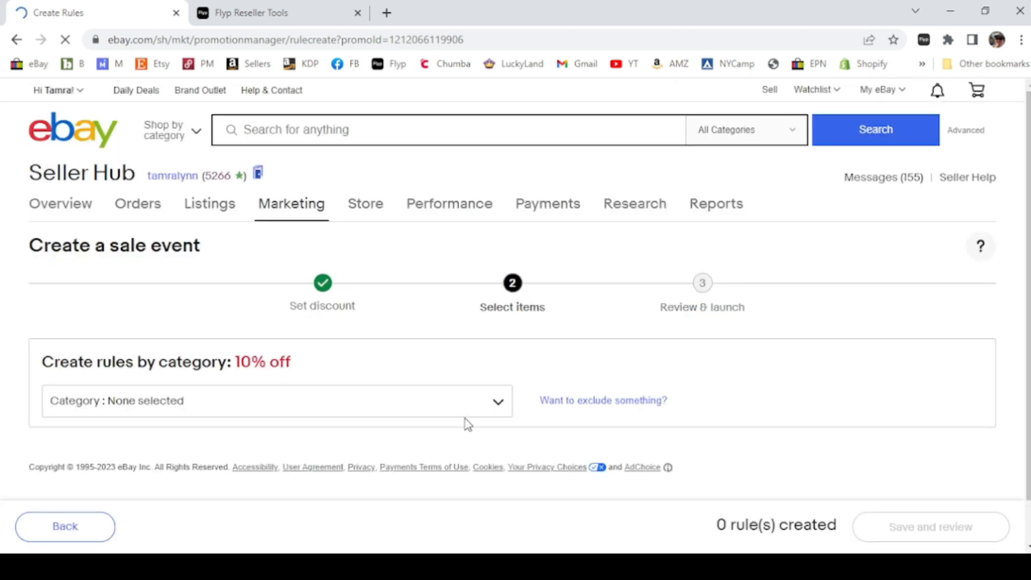
scroll(487, 433, down, 1)
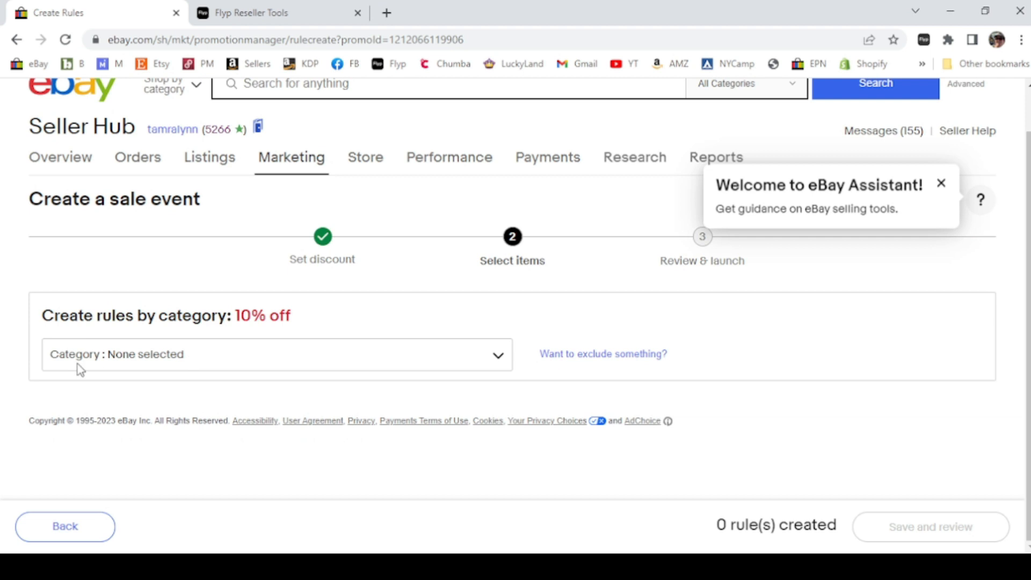
click(174, 356)
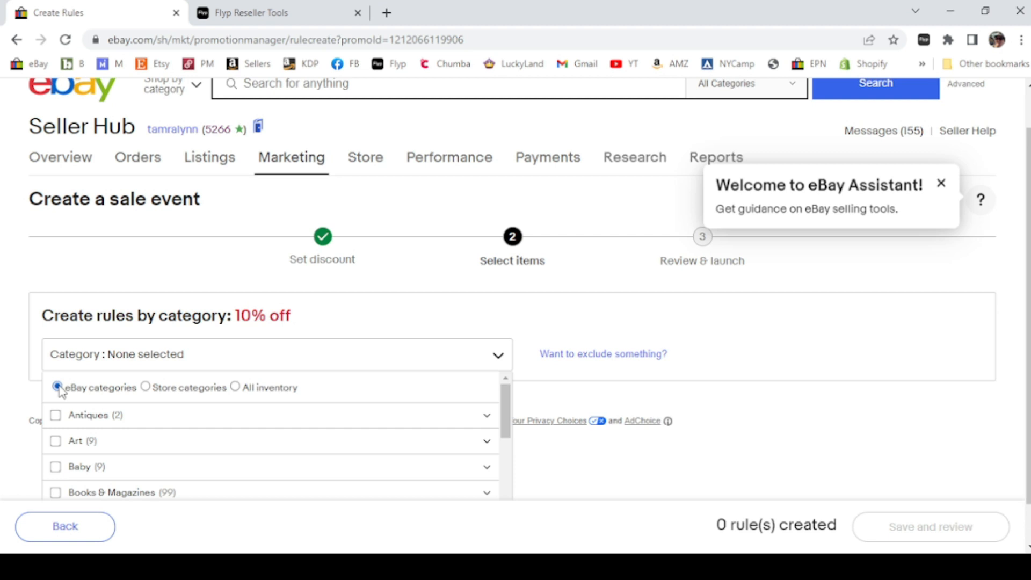
click(145, 387)
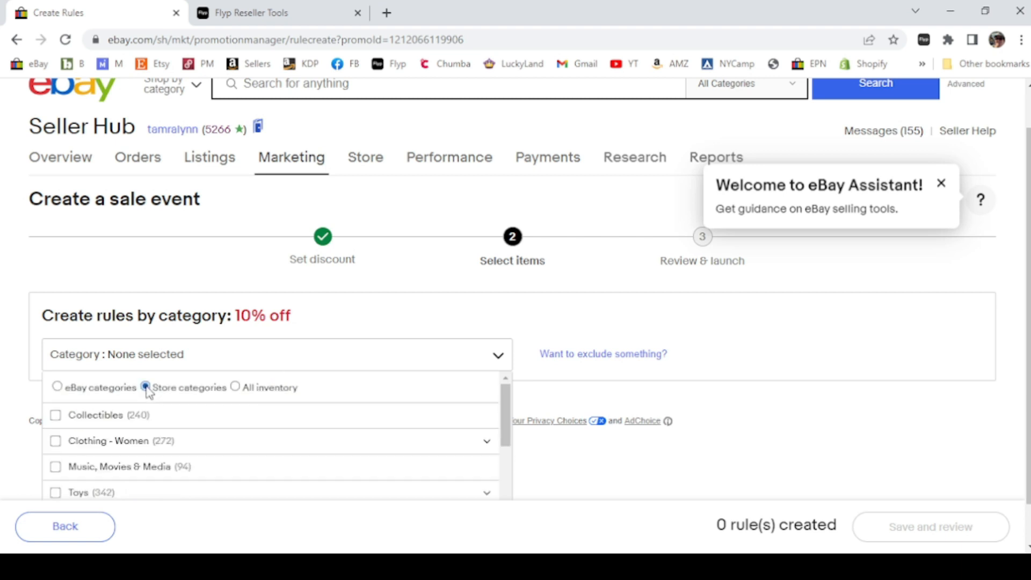
Tick the Clothing - Women, Clothing - Children and Clothing - Men store categories
scroll(16, 436, down, 1)
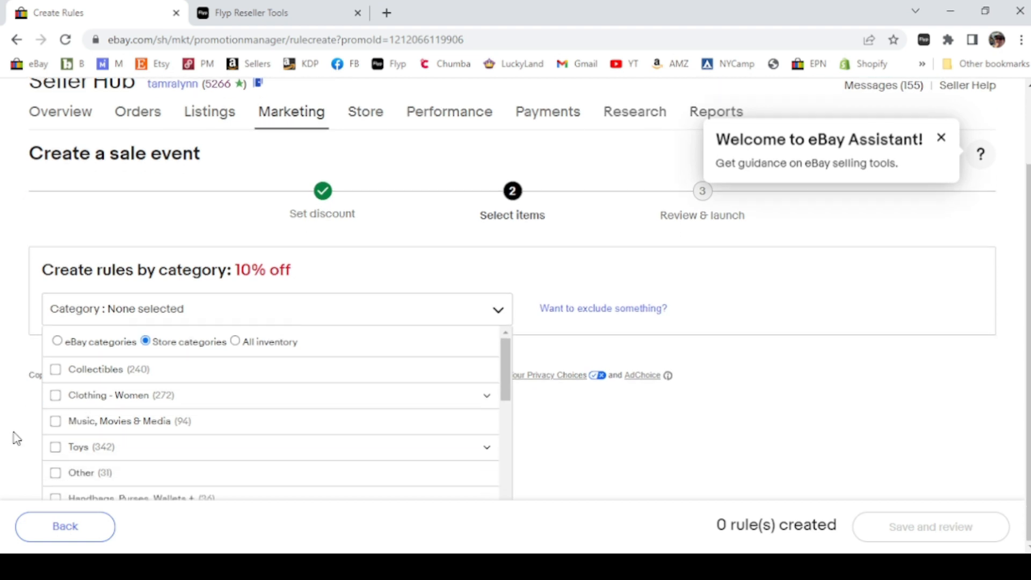
click(55, 398)
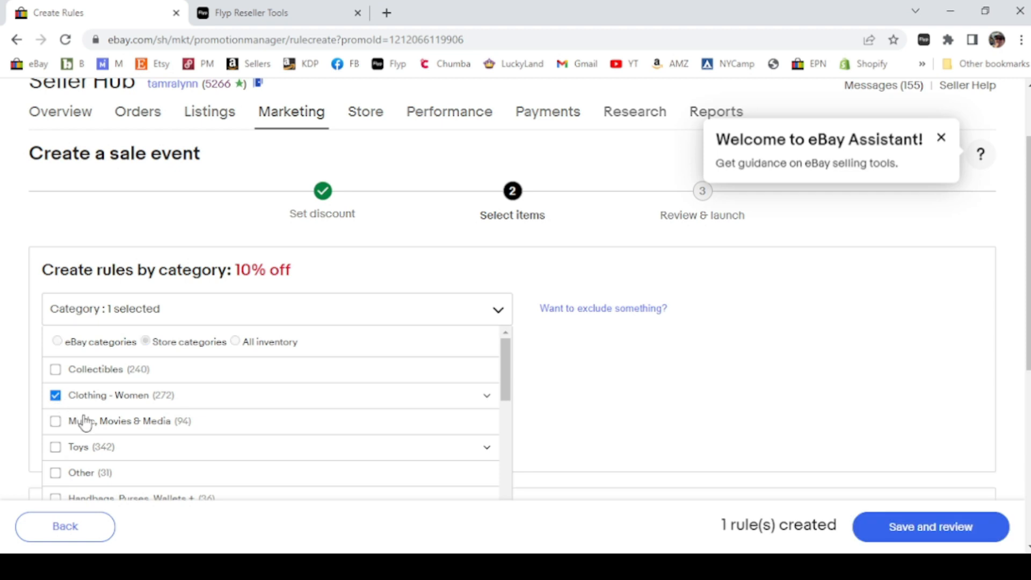
scroll(161, 432, down, 3)
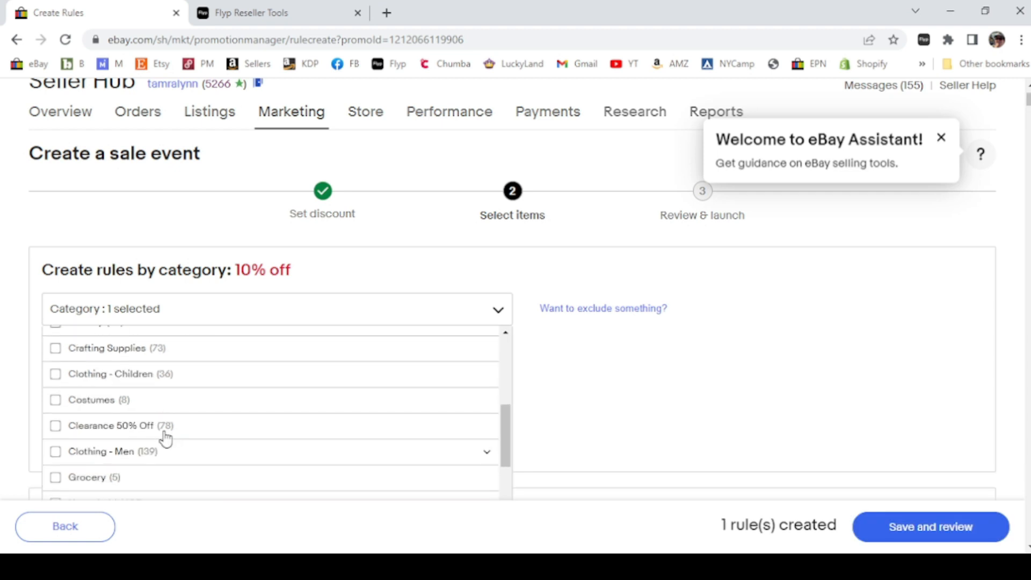
click(55, 374)
click(56, 452)
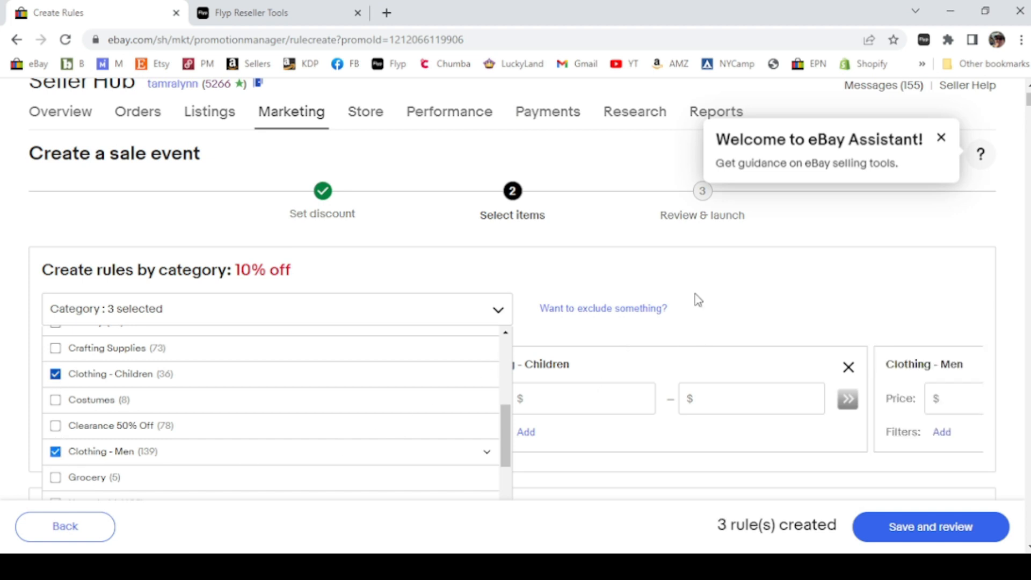
Clear the Clothing - Women, Clothing - Children and Clothing - Men category selections
mouse_move(509, 436)
mouse_down()
mouse_move(508, 462)
mouse_move(525, 361)
mouse_up()
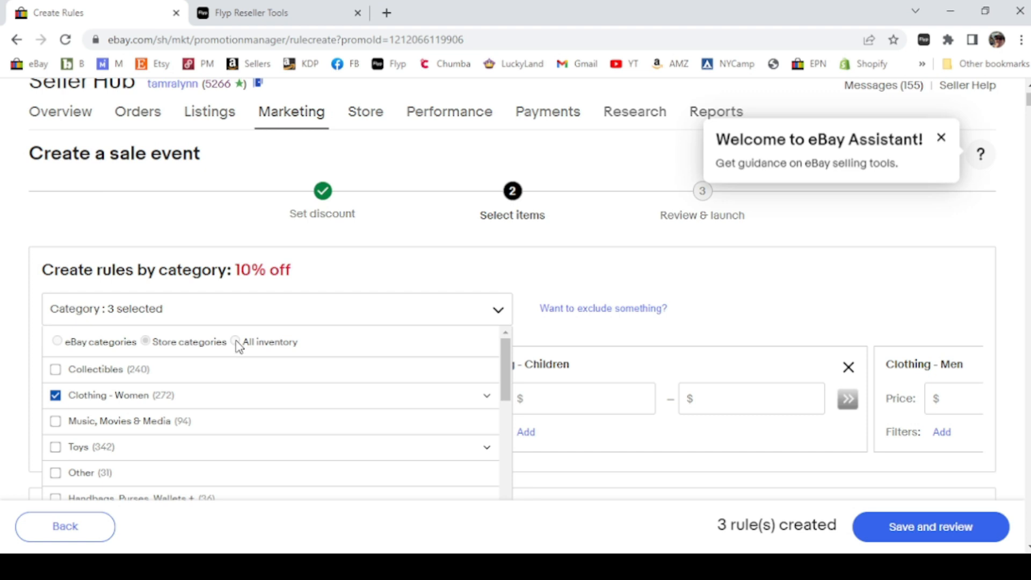
click(55, 396)
scroll(65, 440, down, 3)
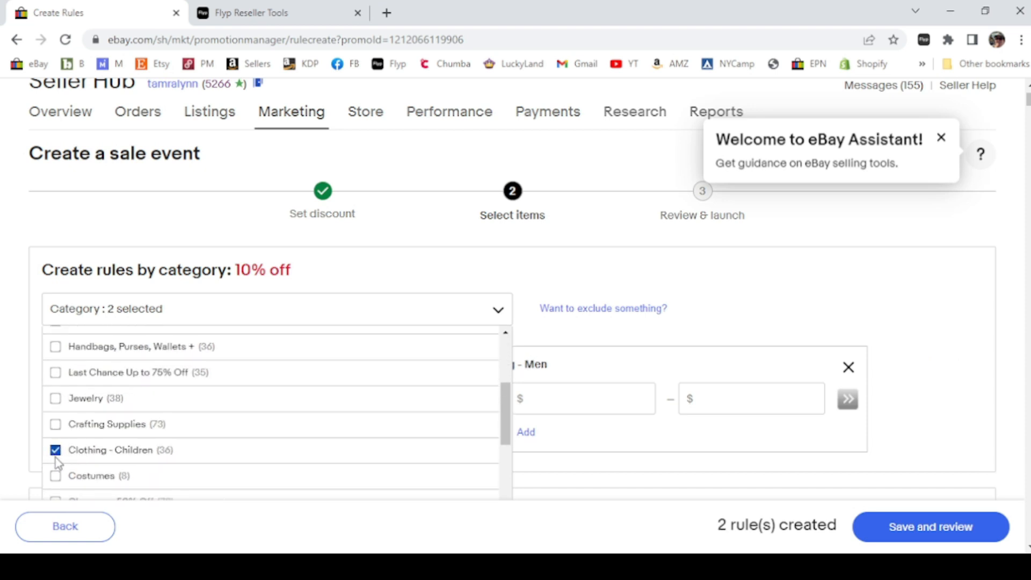
click(56, 450)
scroll(55, 457, down, 1)
click(55, 452)
scroll(145, 438, up, 4)
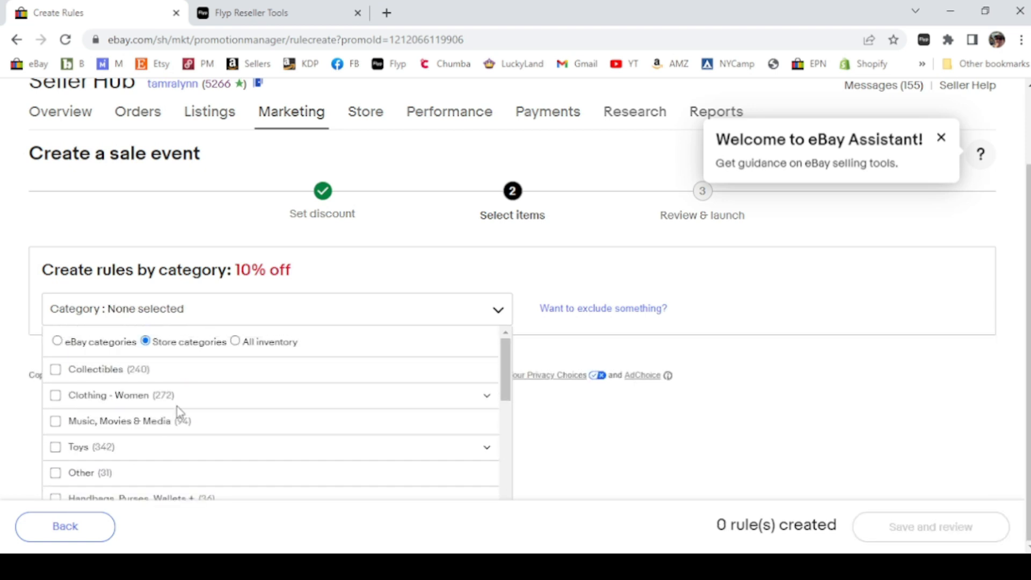
Target all inventory and set the rule's price range from 20 to 2000
click(235, 342)
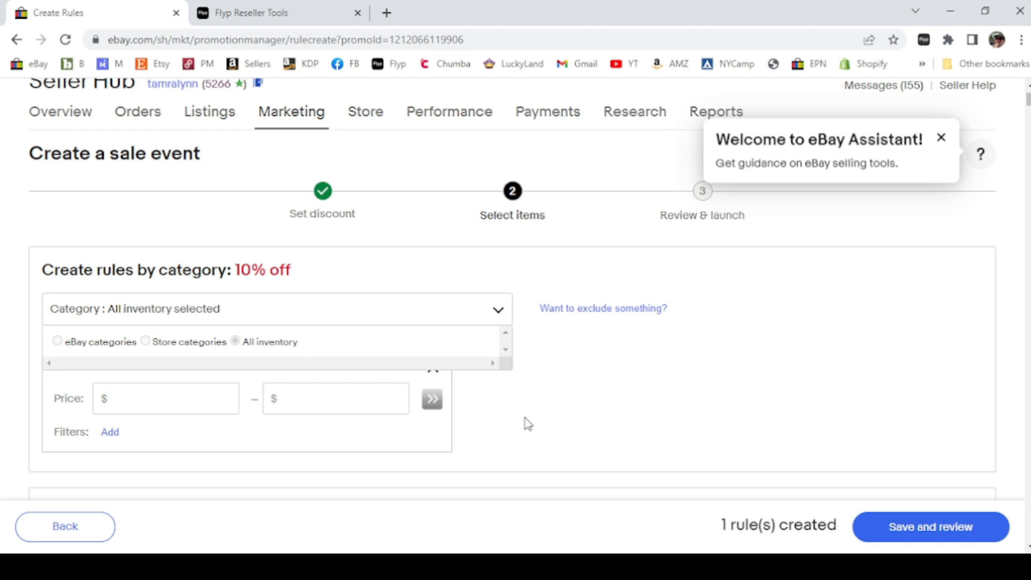
click(149, 403)
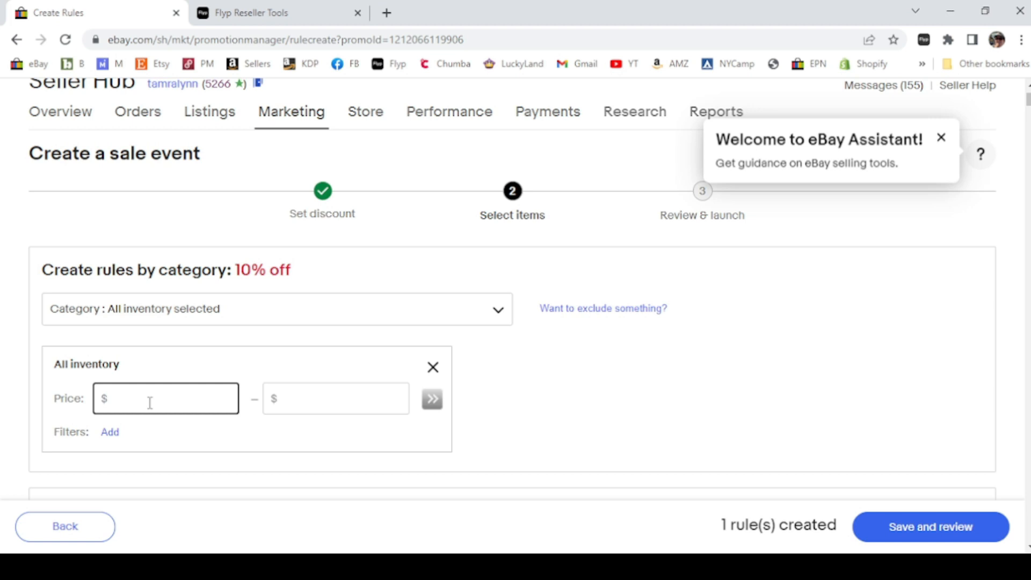
text(20)
click(311, 396)
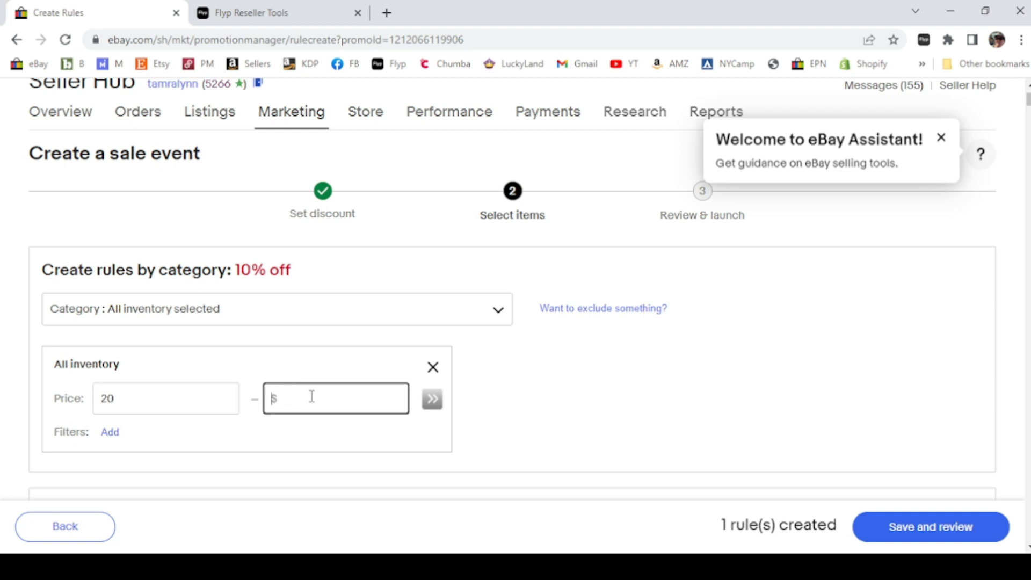
text(2000)
click(435, 408)
Change the all-inventory rule's minimum price to 0 and apply the range
scroll(512, 410, down, 3)
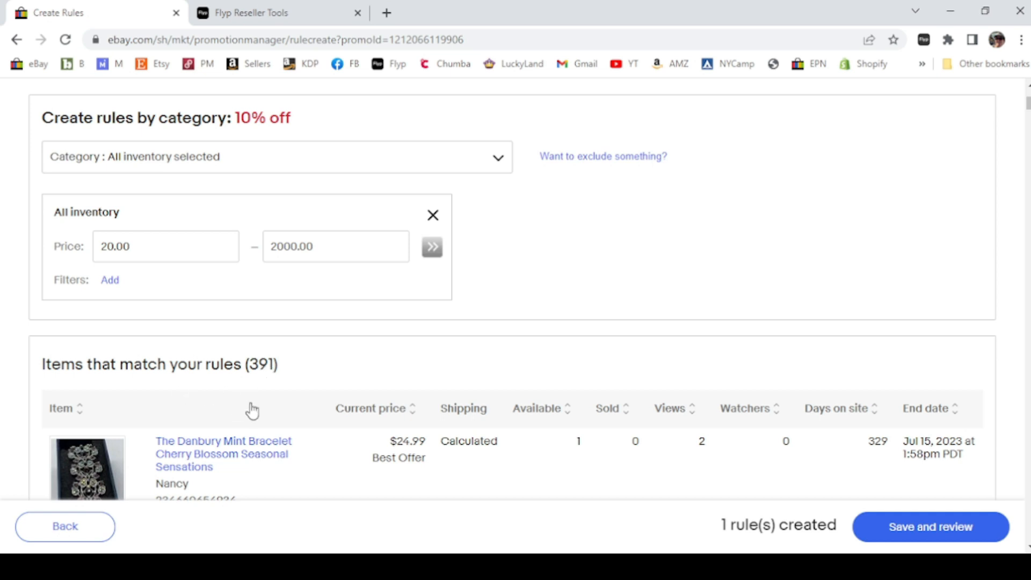
scroll(251, 410, down, 5)
scroll(252, 416, down, 9)
scroll(253, 414, up, 13)
scroll(255, 390, up, 5)
drag(132, 400, 75, 404)
text(0)
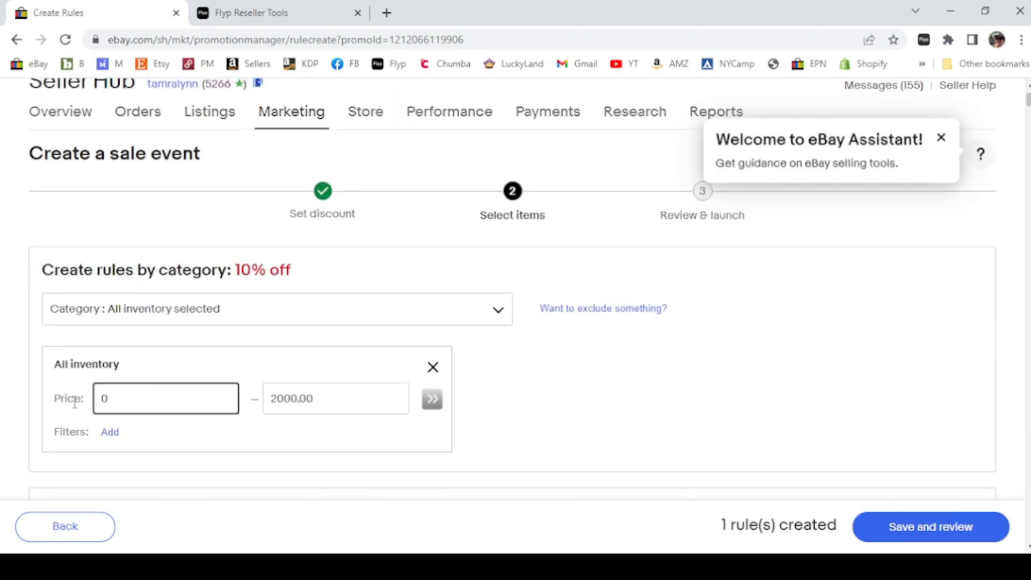
click(433, 400)
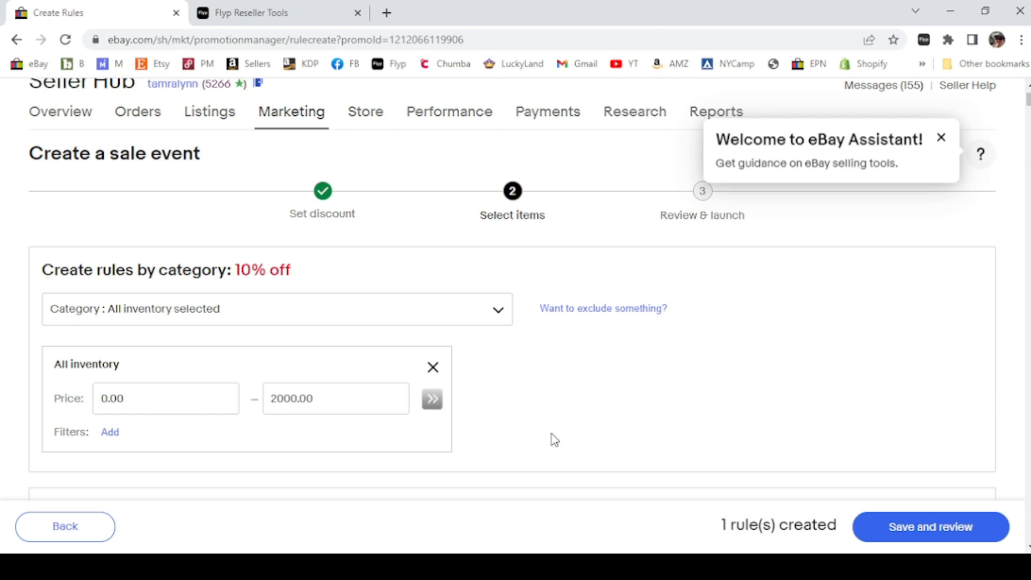
Remove the all-inventory price rule
scroll(555, 439, down, 6)
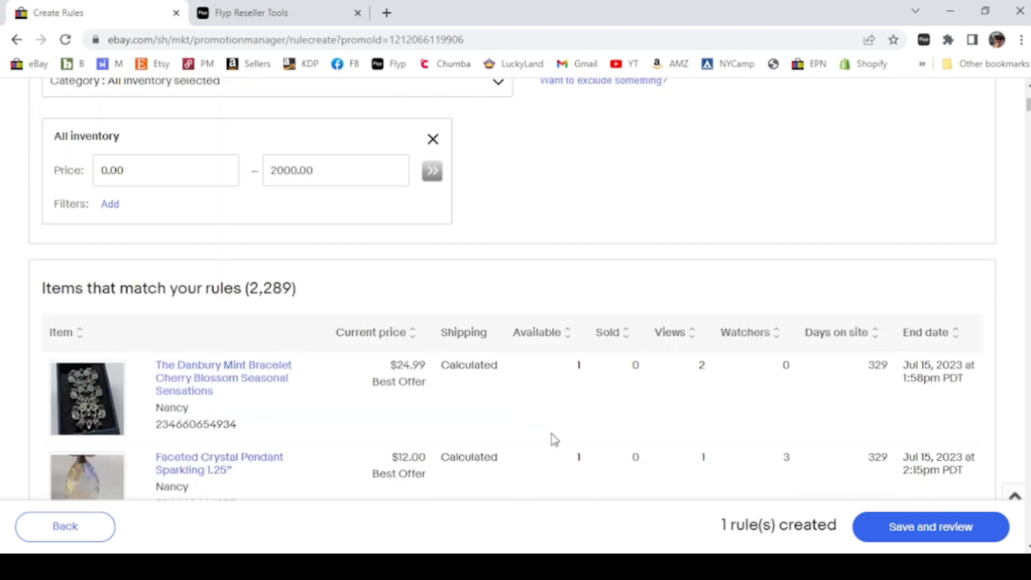
scroll(555, 439, down, 1)
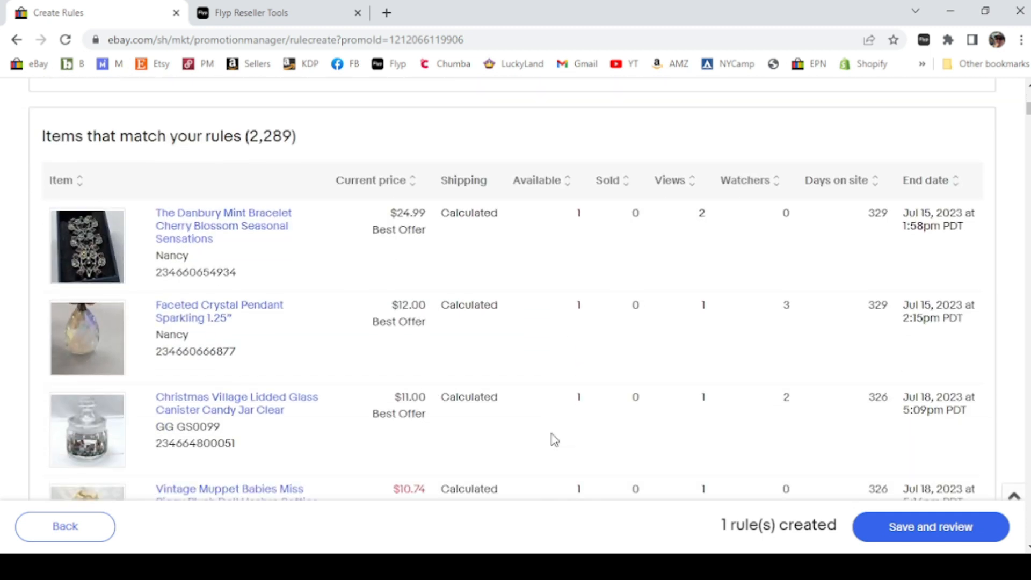
scroll(368, 438, up, 3)
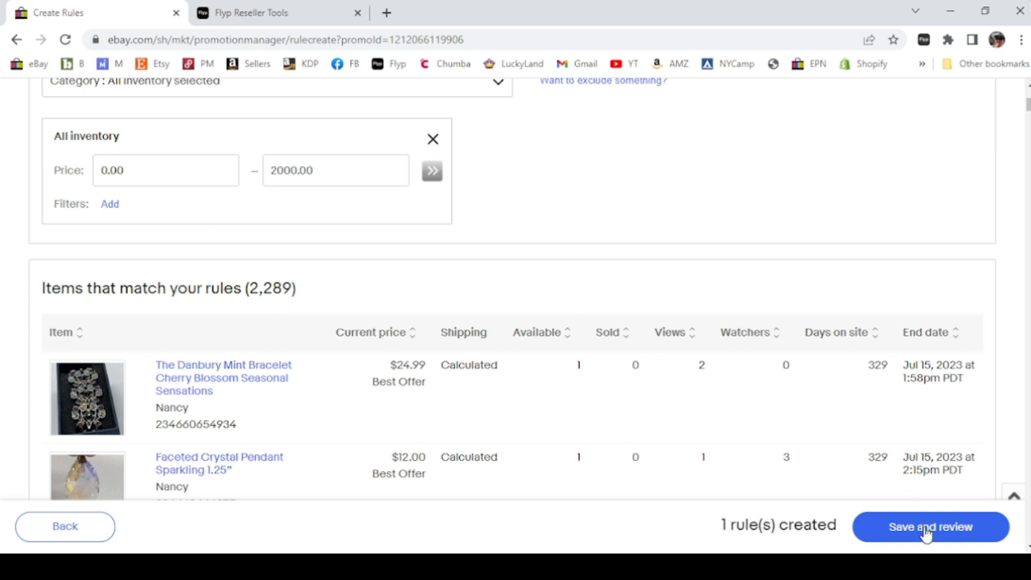
click(433, 139)
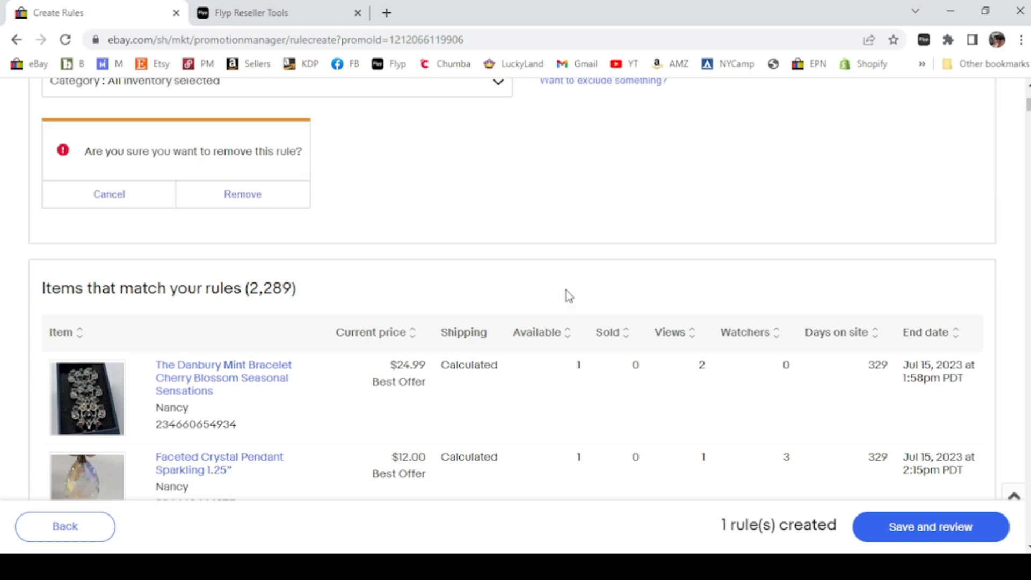
click(236, 194)
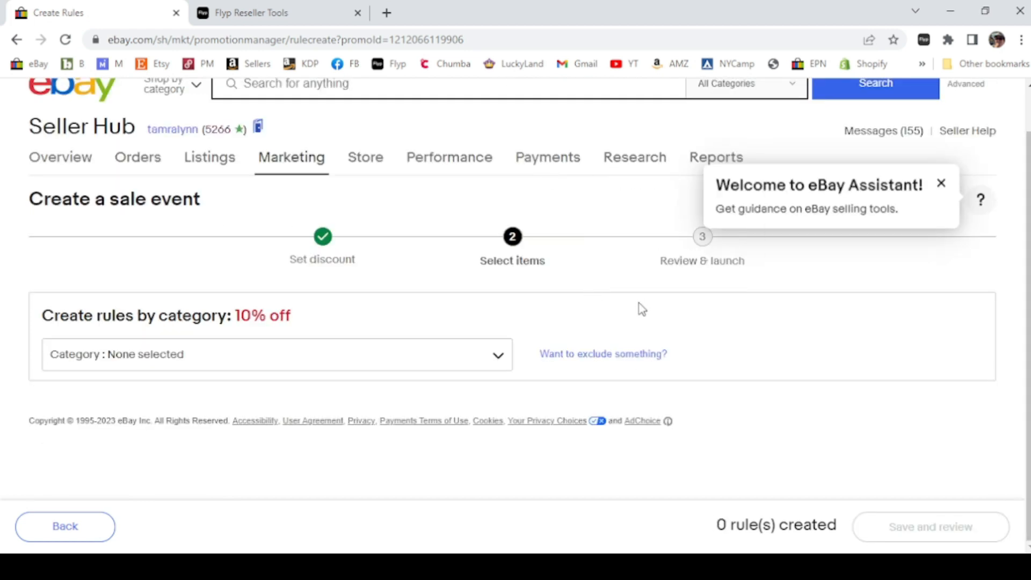
Target all inventory with no price limits and save the rule for review
click(234, 361)
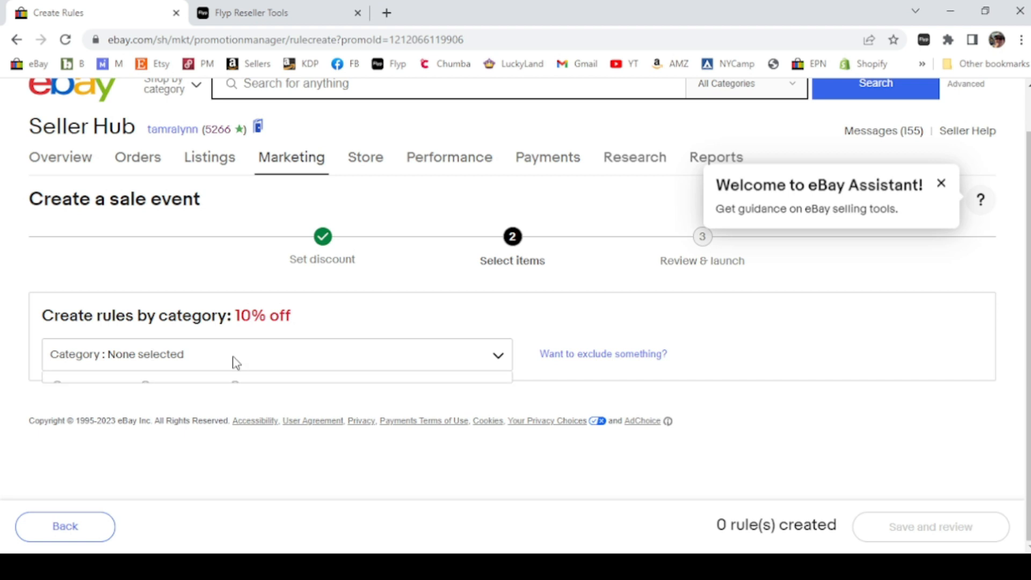
click(235, 387)
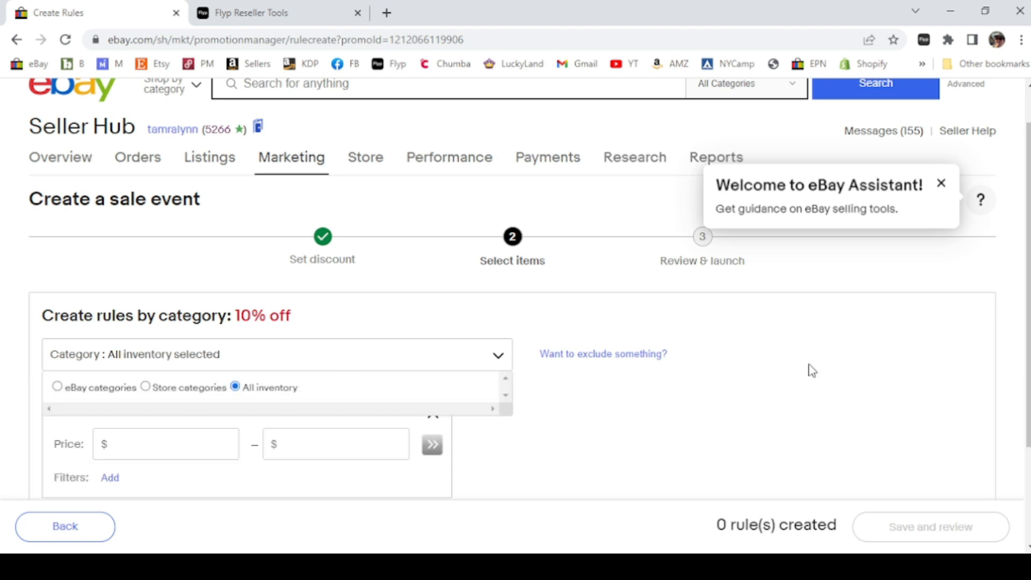
scroll(811, 370, down, 2)
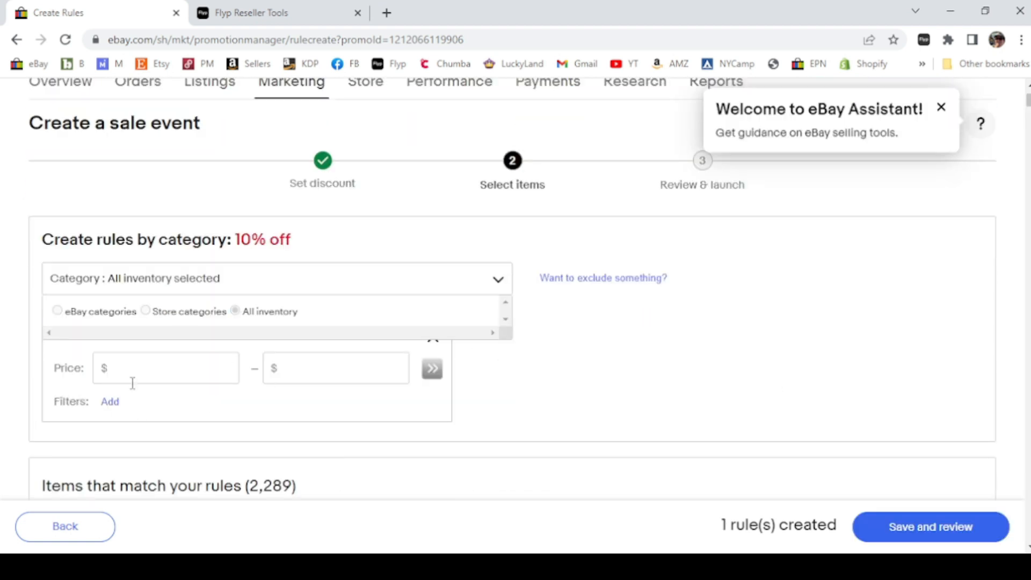
scroll(874, 322, down, 3)
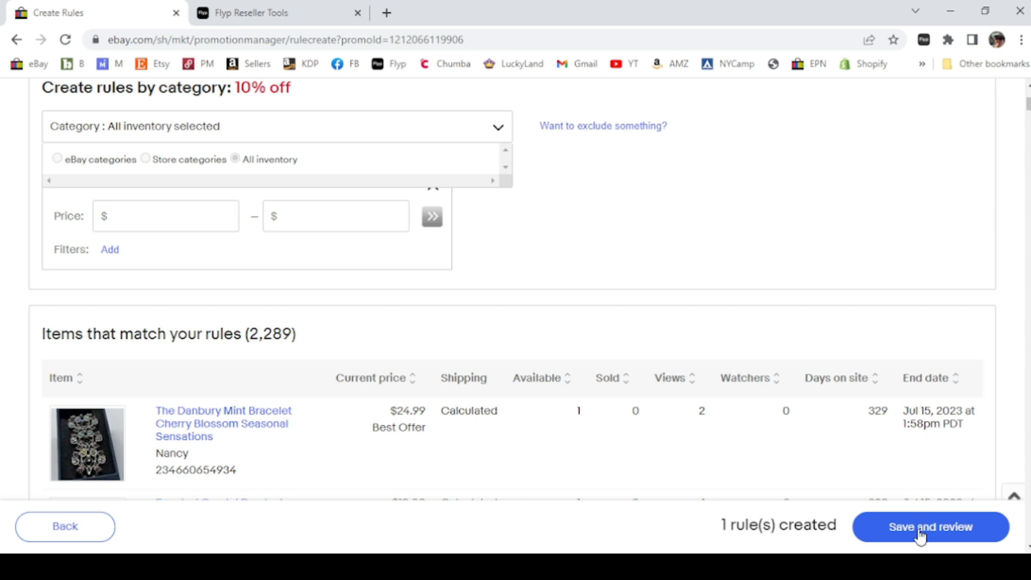
click(920, 535)
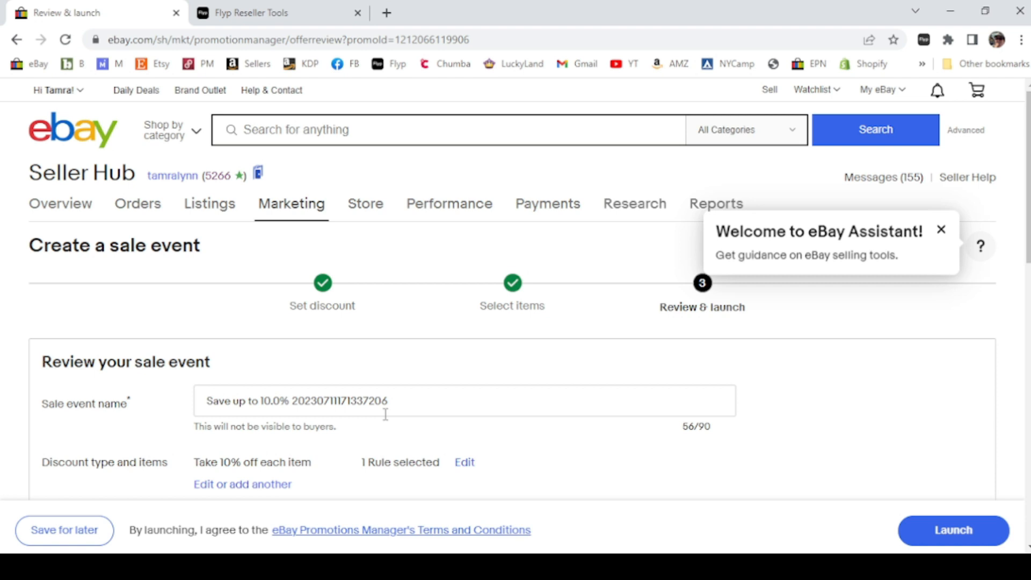
Name the sale event Clothing 10%
scroll(387, 420, down, 1)
scroll(86, 428, down, 3)
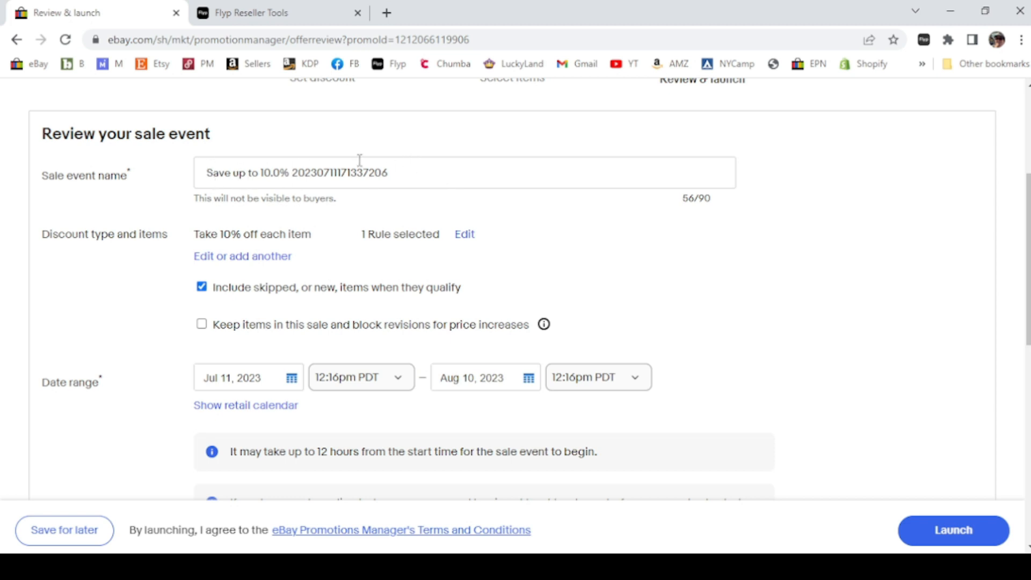
drag(421, 166, 155, 183)
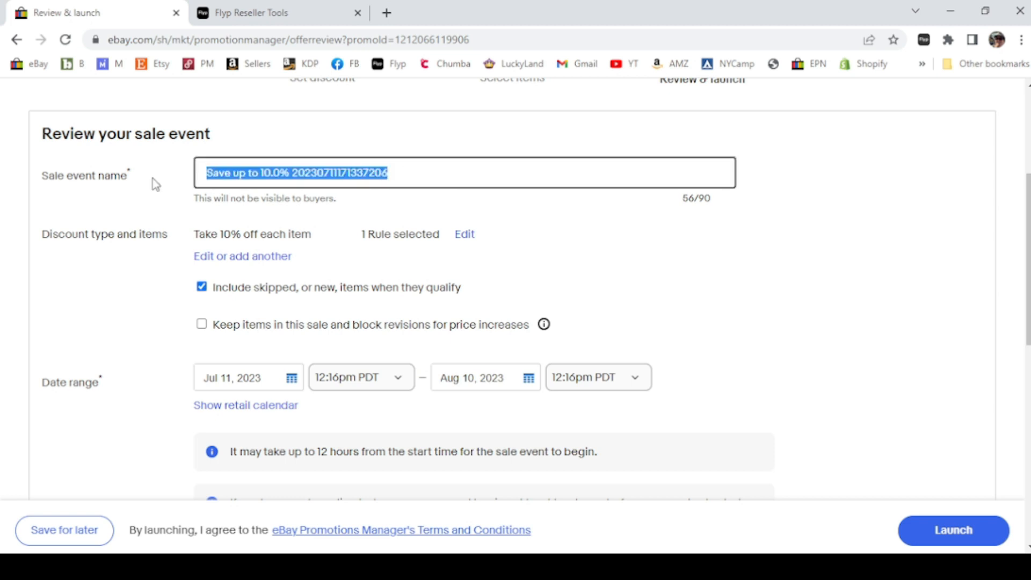
text(Clothi)
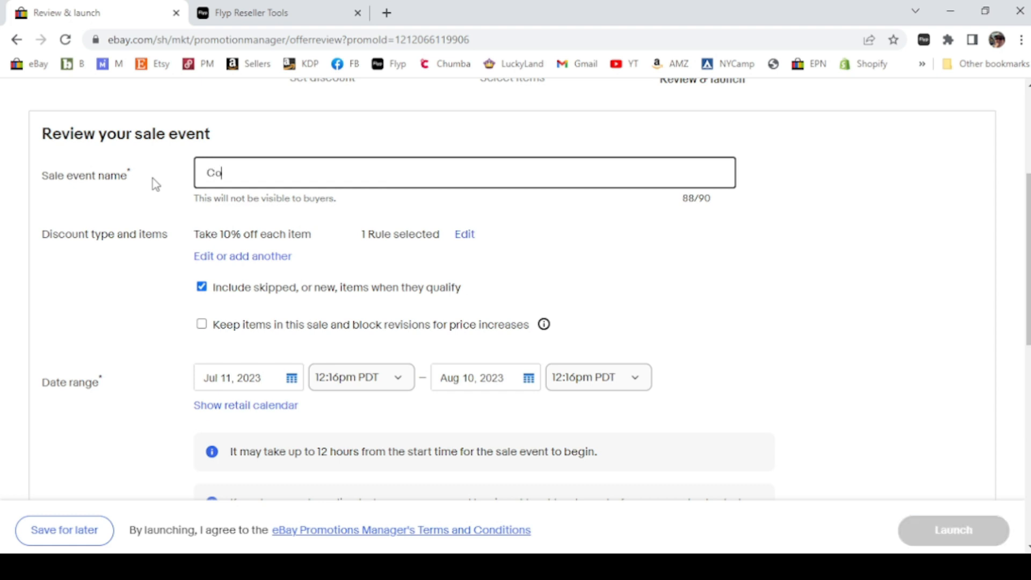
text(ng 1%0)
Rename the sale event All Inventory 10%
drag(287, 172, 160, 180)
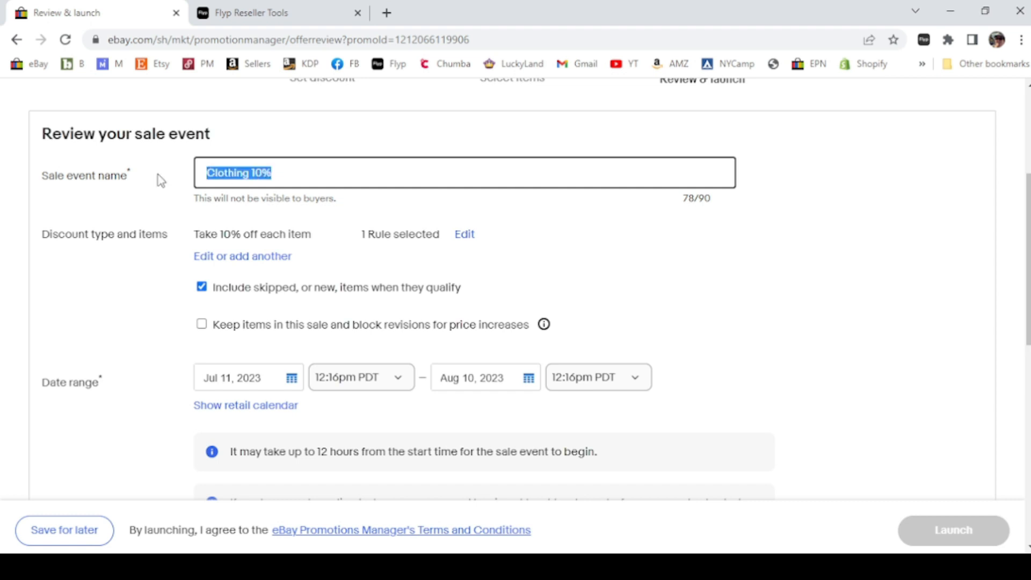
text(All Inv)
key(BackSpace)
key(BackSpace)
text(nventor)
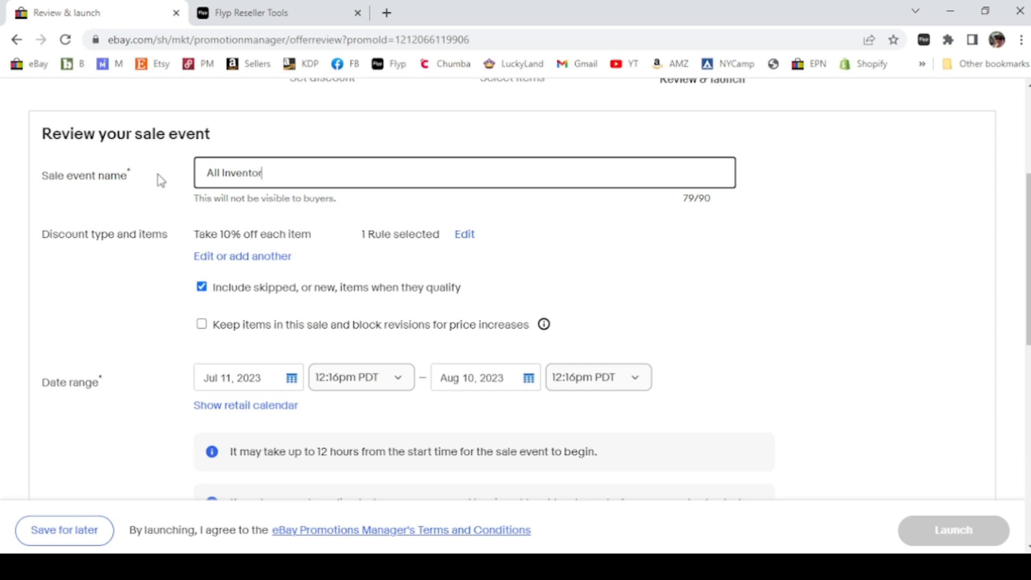
text(y 10%)
Set the sale event to start now
scroll(159, 339, down, 2)
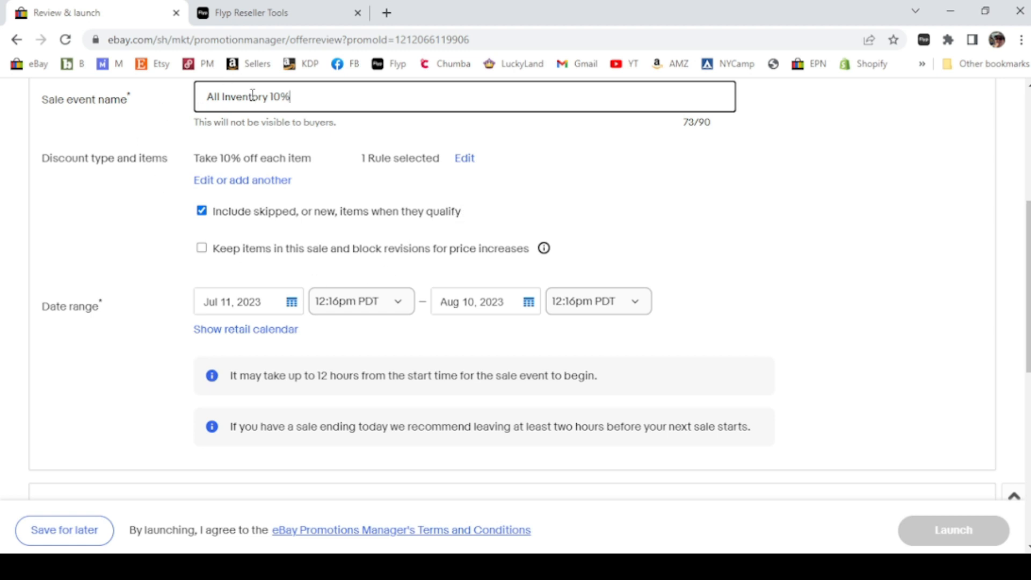
scroll(162, 287, down, 1)
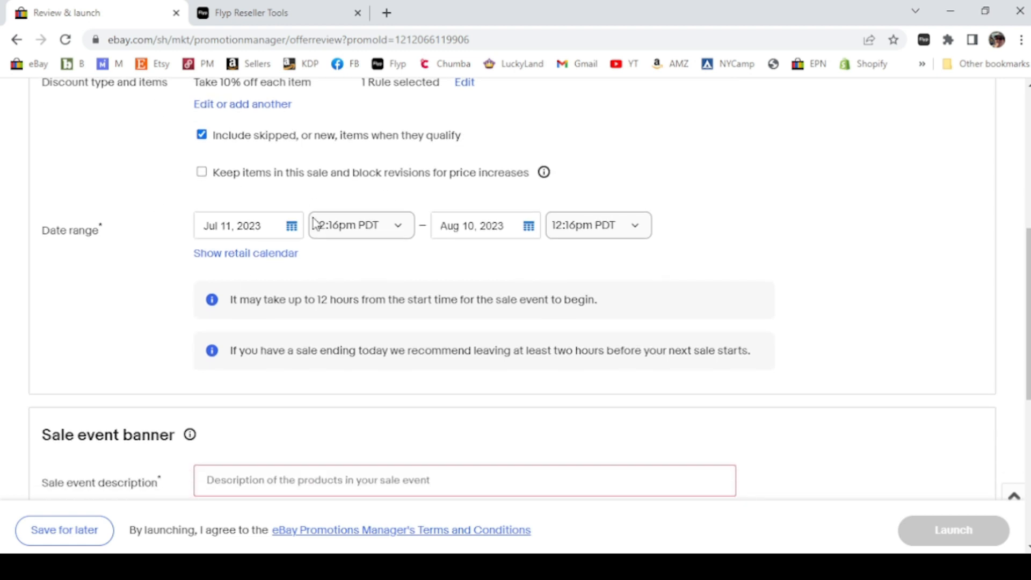
click(401, 227)
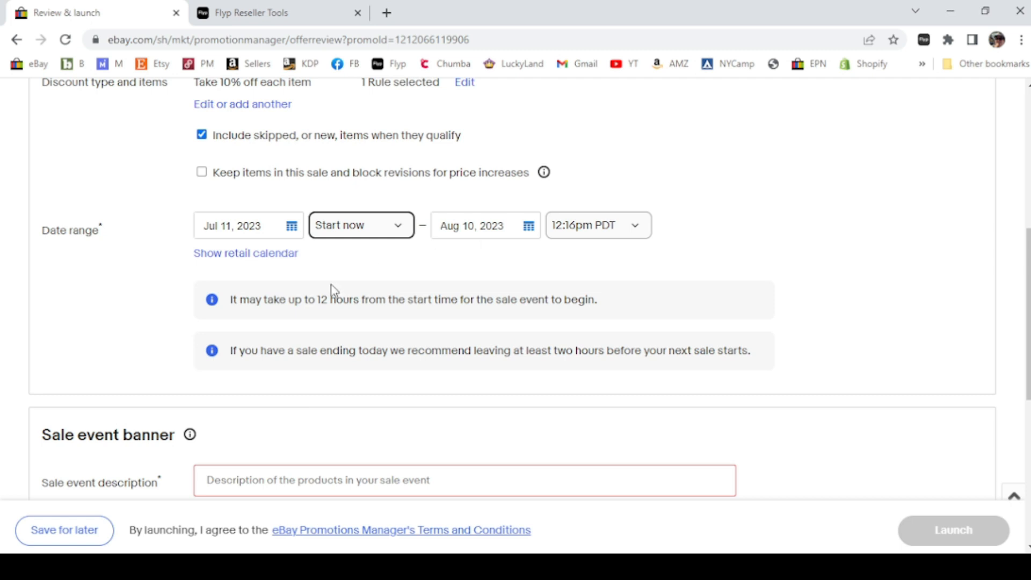
Set the sale event to end on Jul 12, 2023 at 1:00pm PDT
click(530, 230)
click(467, 279)
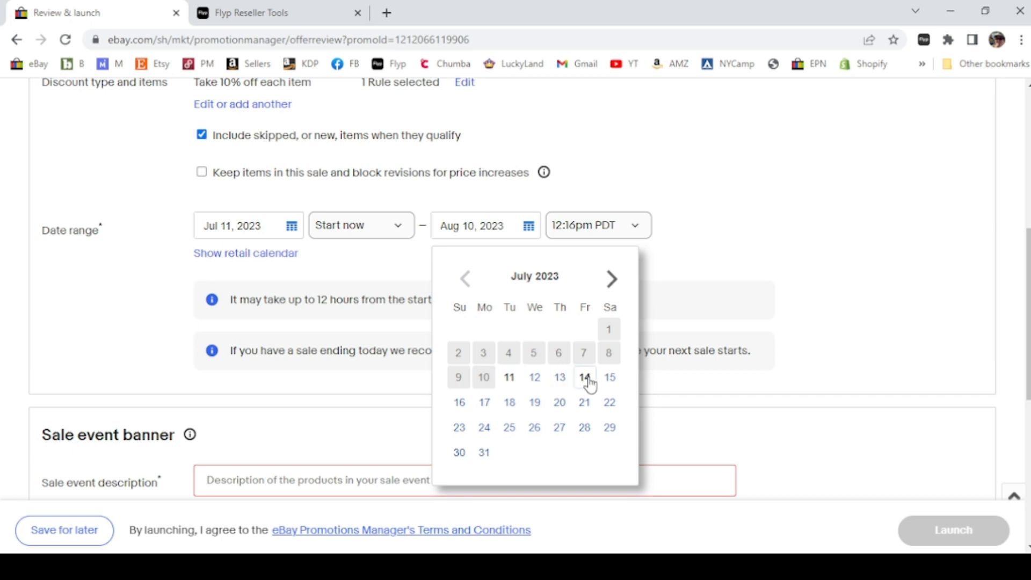
click(535, 377)
click(573, 228)
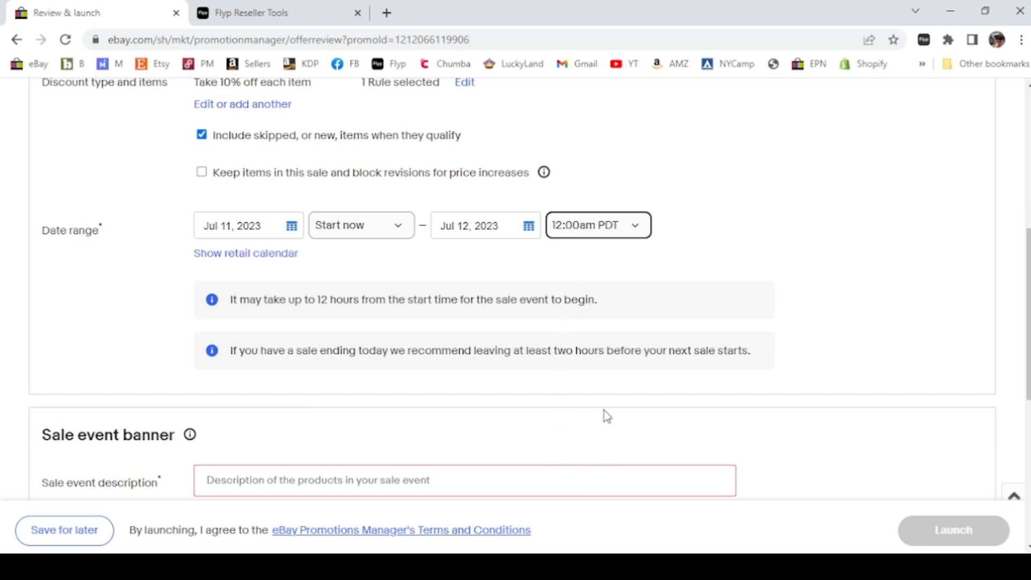
click(584, 356)
Enter Summer Sale as the banner description and launch the sale event
scroll(123, 352, down, 1)
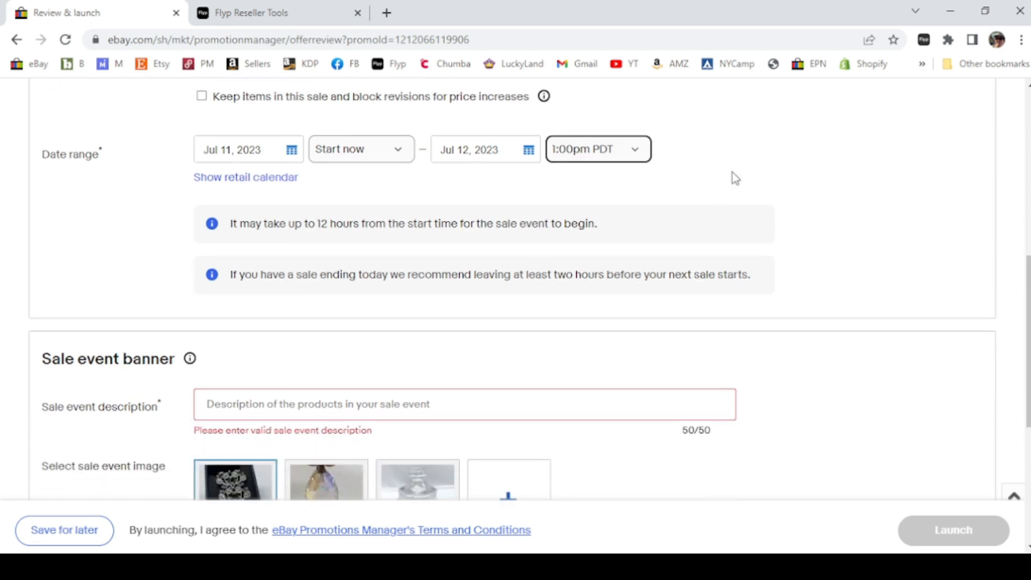
scroll(113, 333, down, 2)
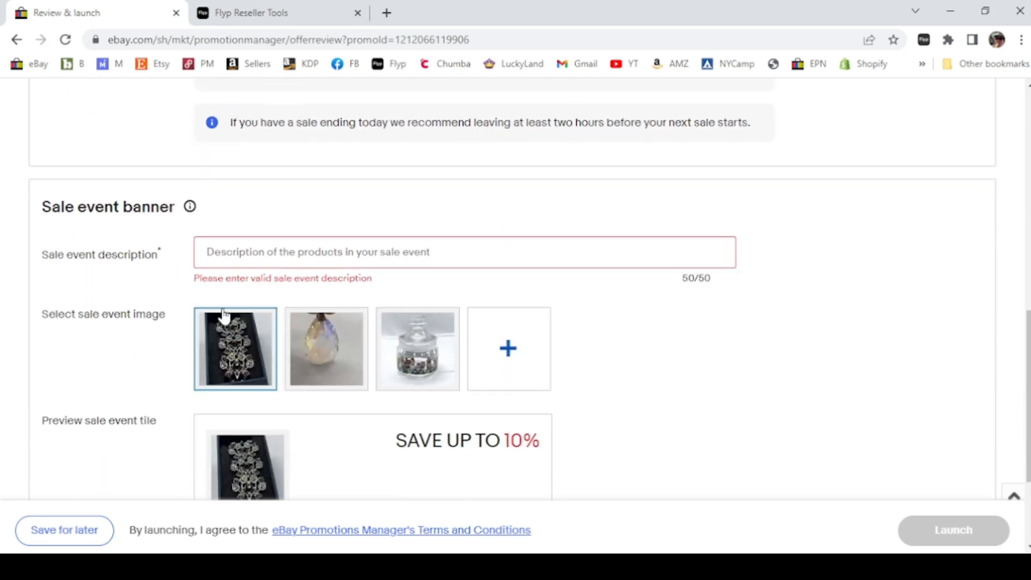
click(235, 252)
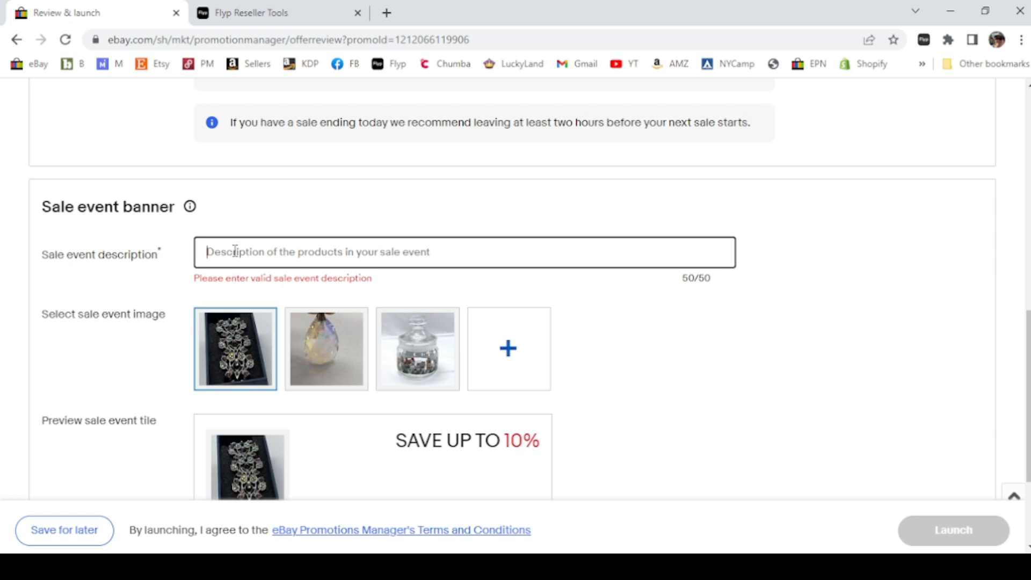
text(Smmer)
key(BackSpace)
key(BackSpace)
key(BackSpace)
key(BackSpace)
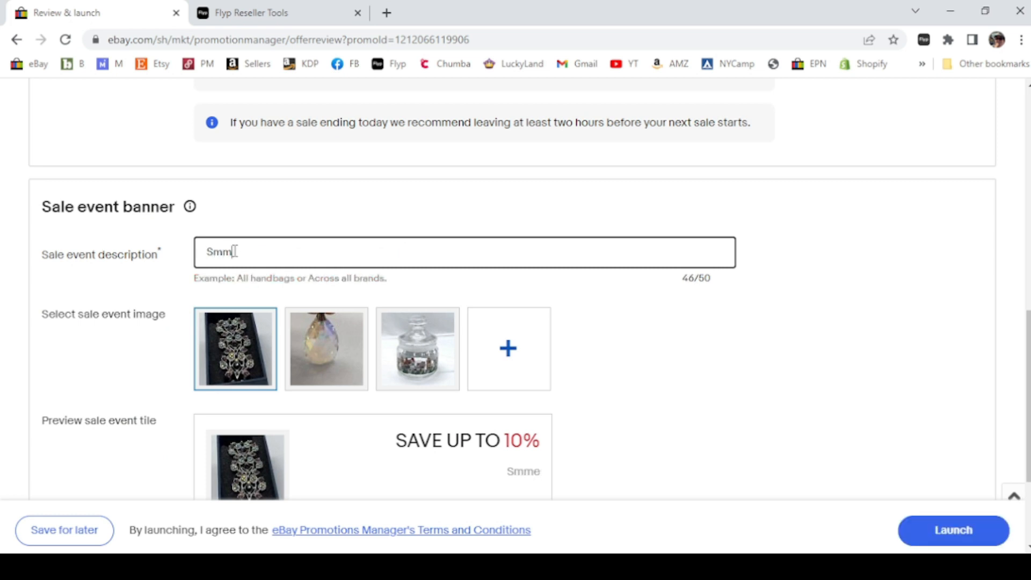
text(ummer C)
key(BackSpace)
text(Sale)
scroll(804, 401, down, 2)
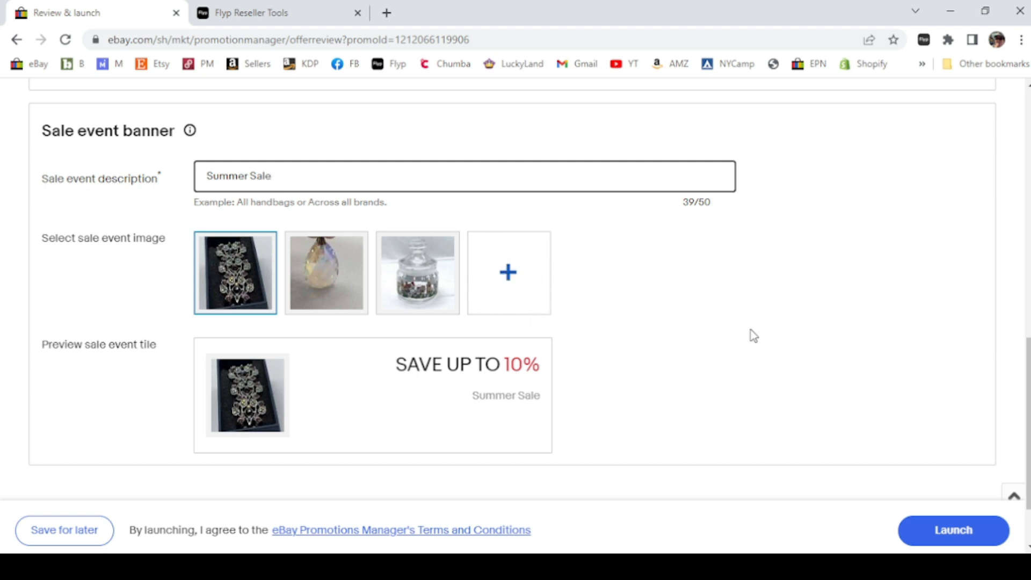
click(944, 542)
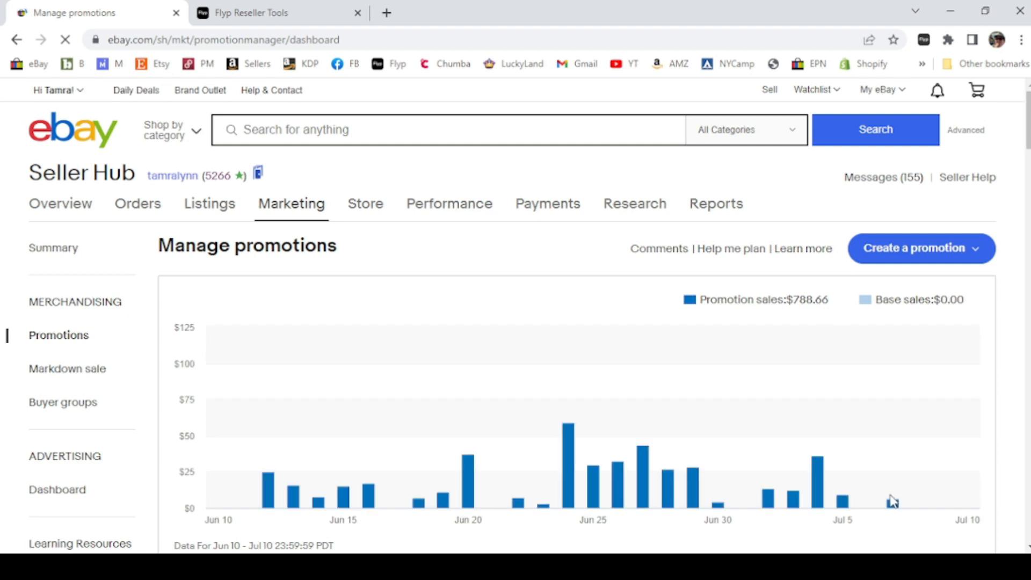
Examine the new promotion in the promotions list
scroll(814, 490, down, 4)
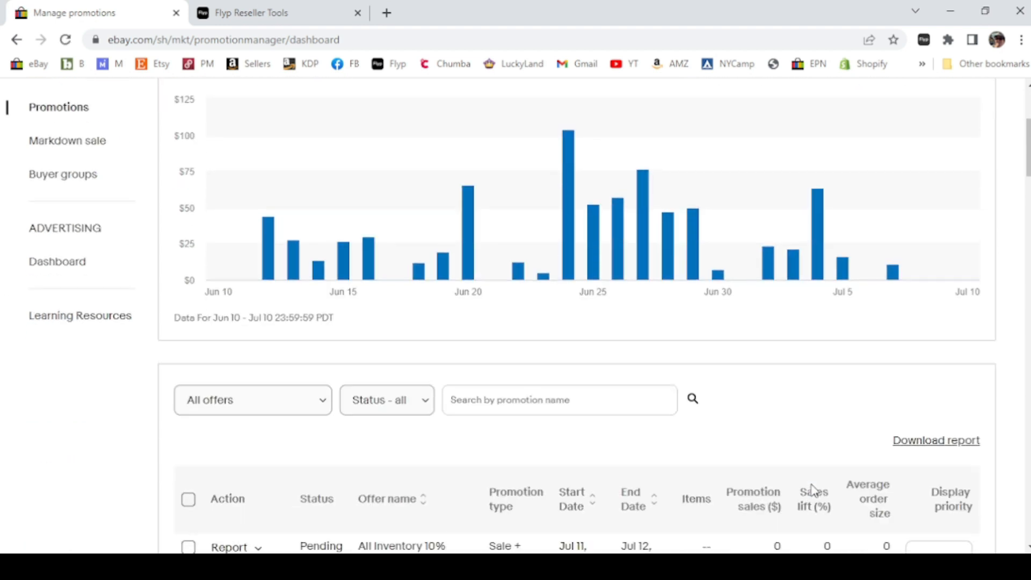
scroll(859, 378, down, 3)
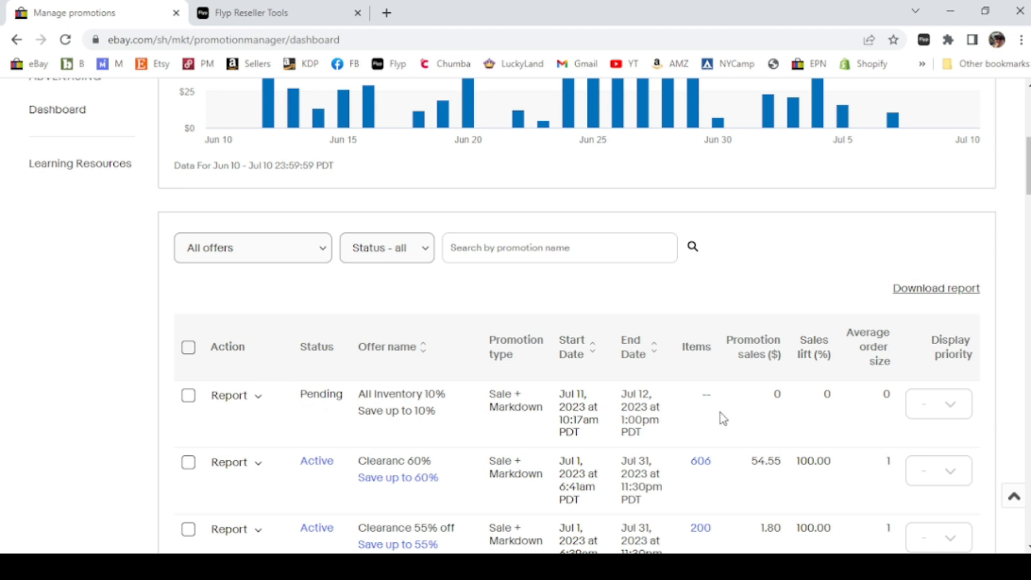
scroll(209, 392, down, 3)
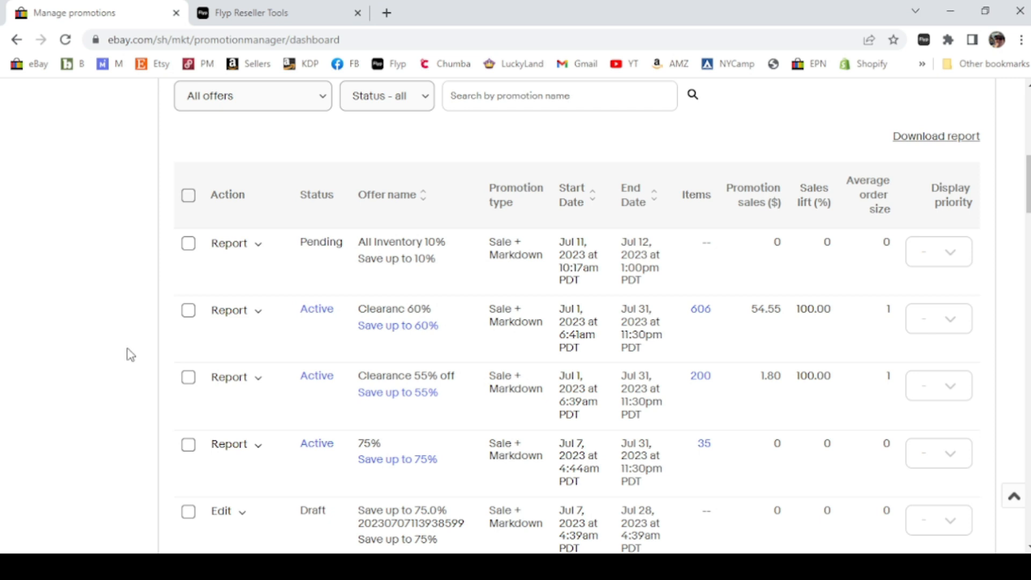
scroll(129, 352, up, 3)
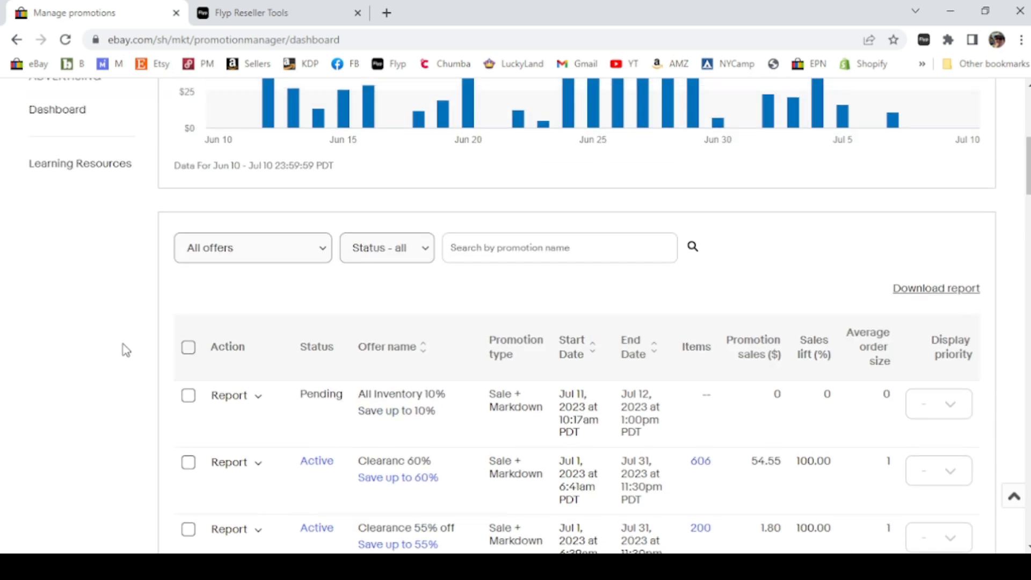
scroll(125, 351, up, 5)
scroll(125, 350, up, 3)
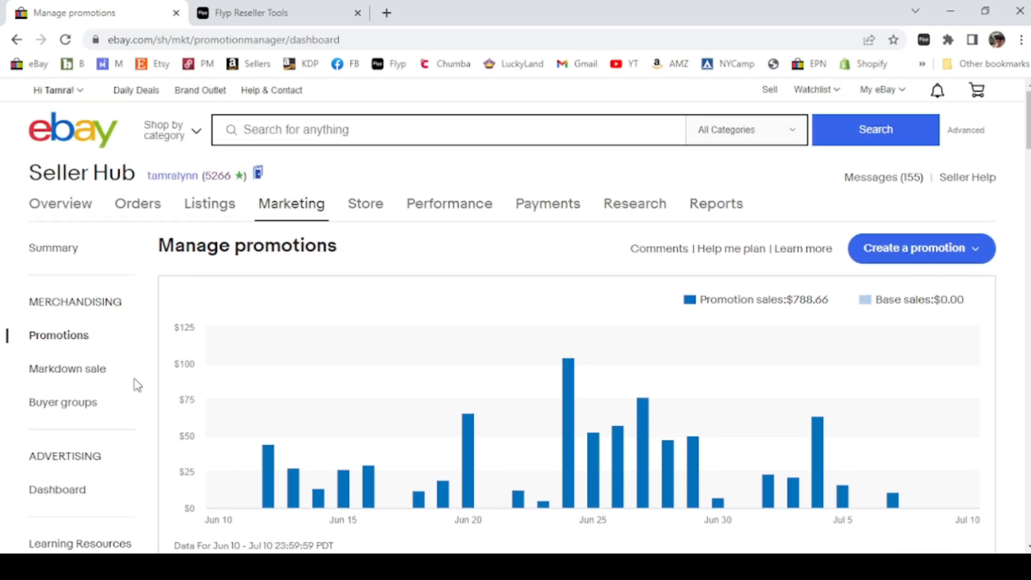
scroll(976, 424, down, 2)
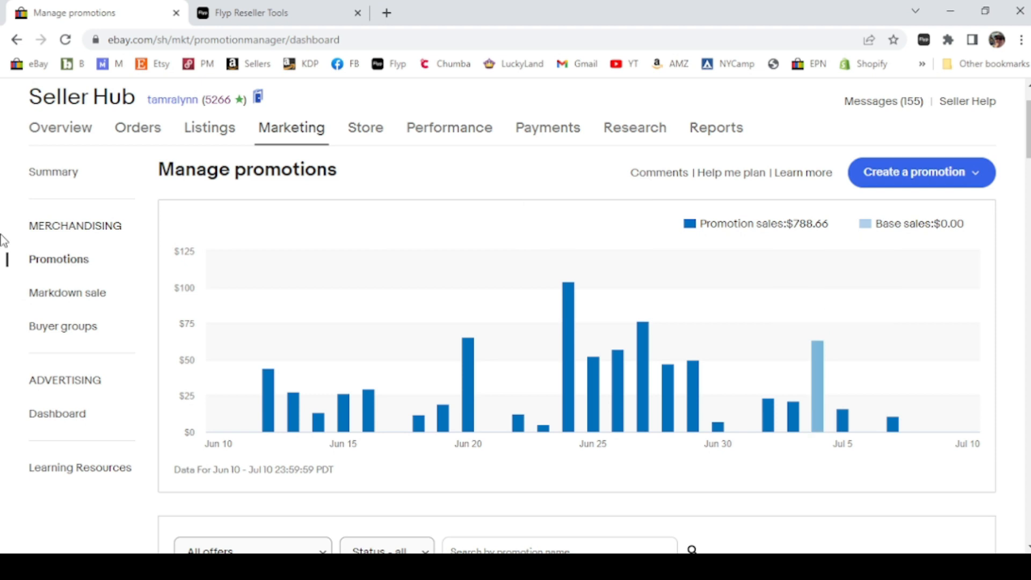